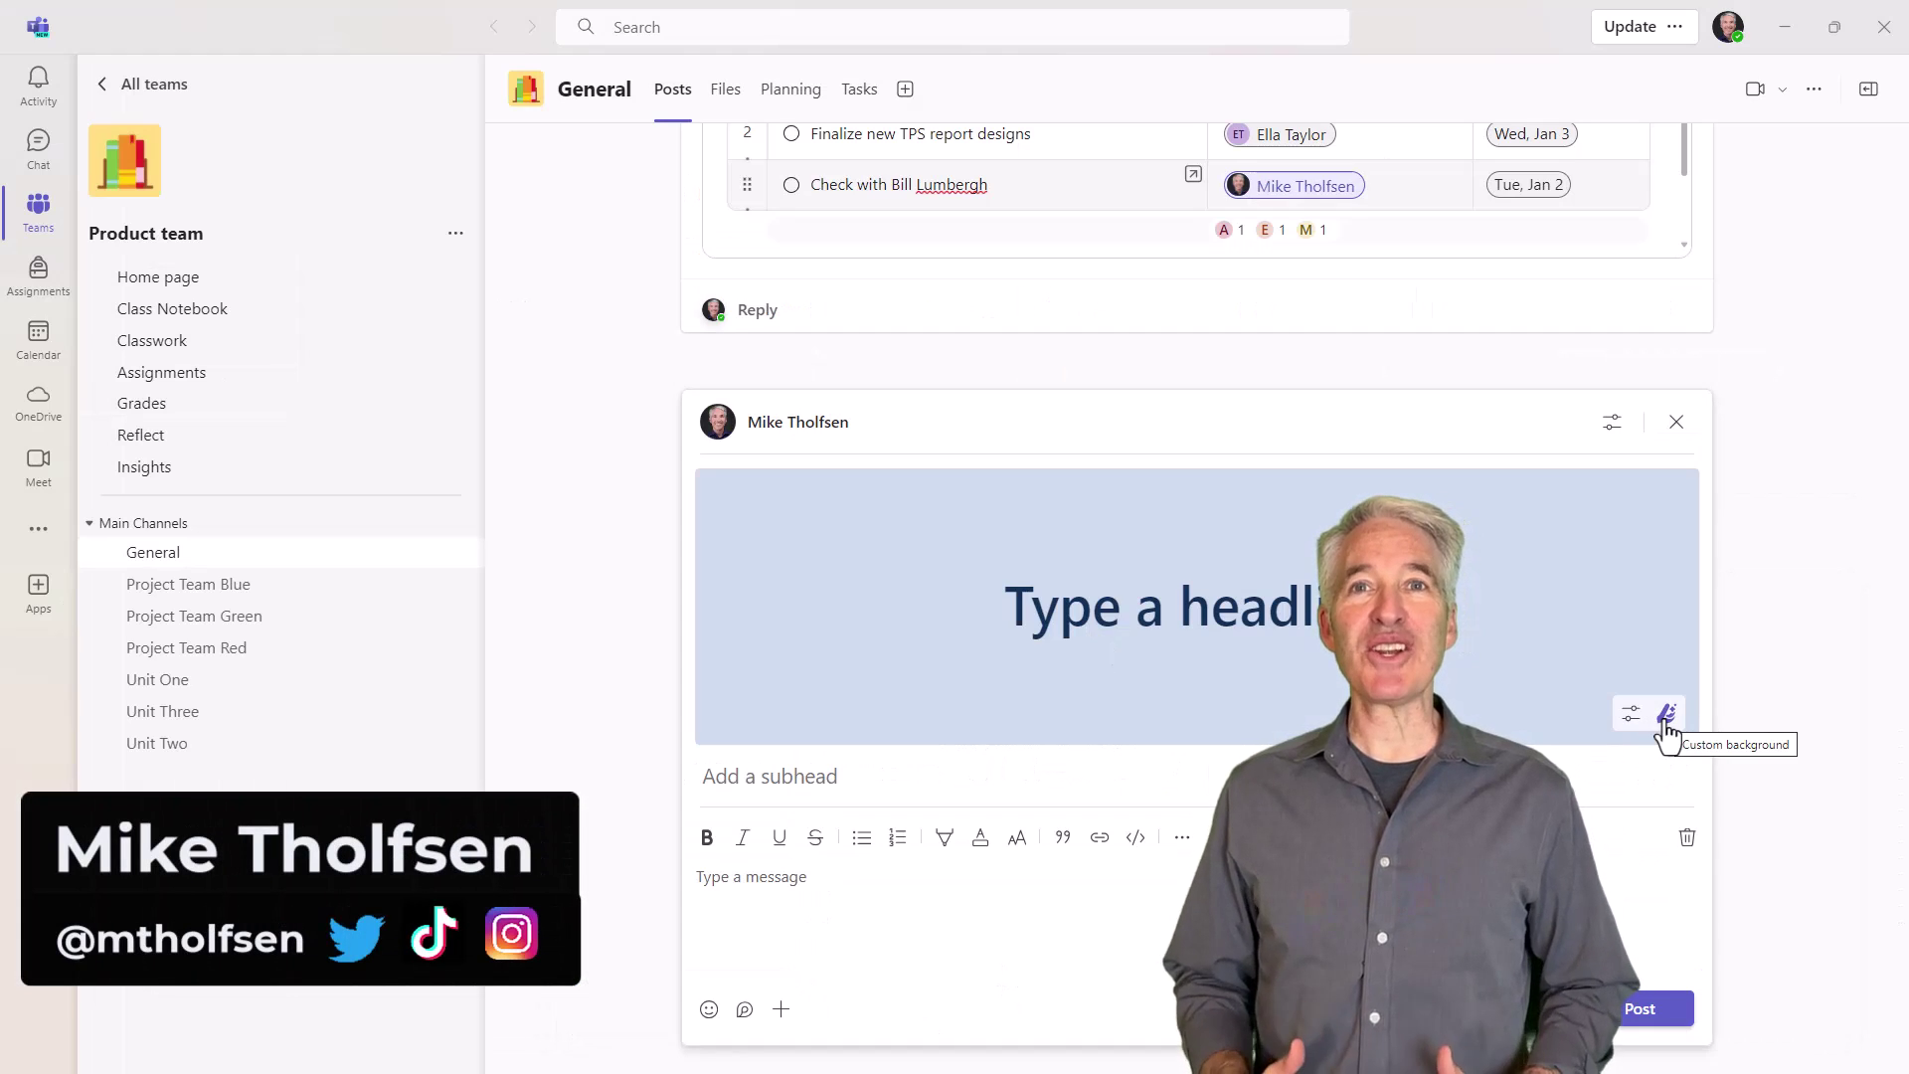
pyautogui.click(1666, 713)
pyautogui.click(745, 361)
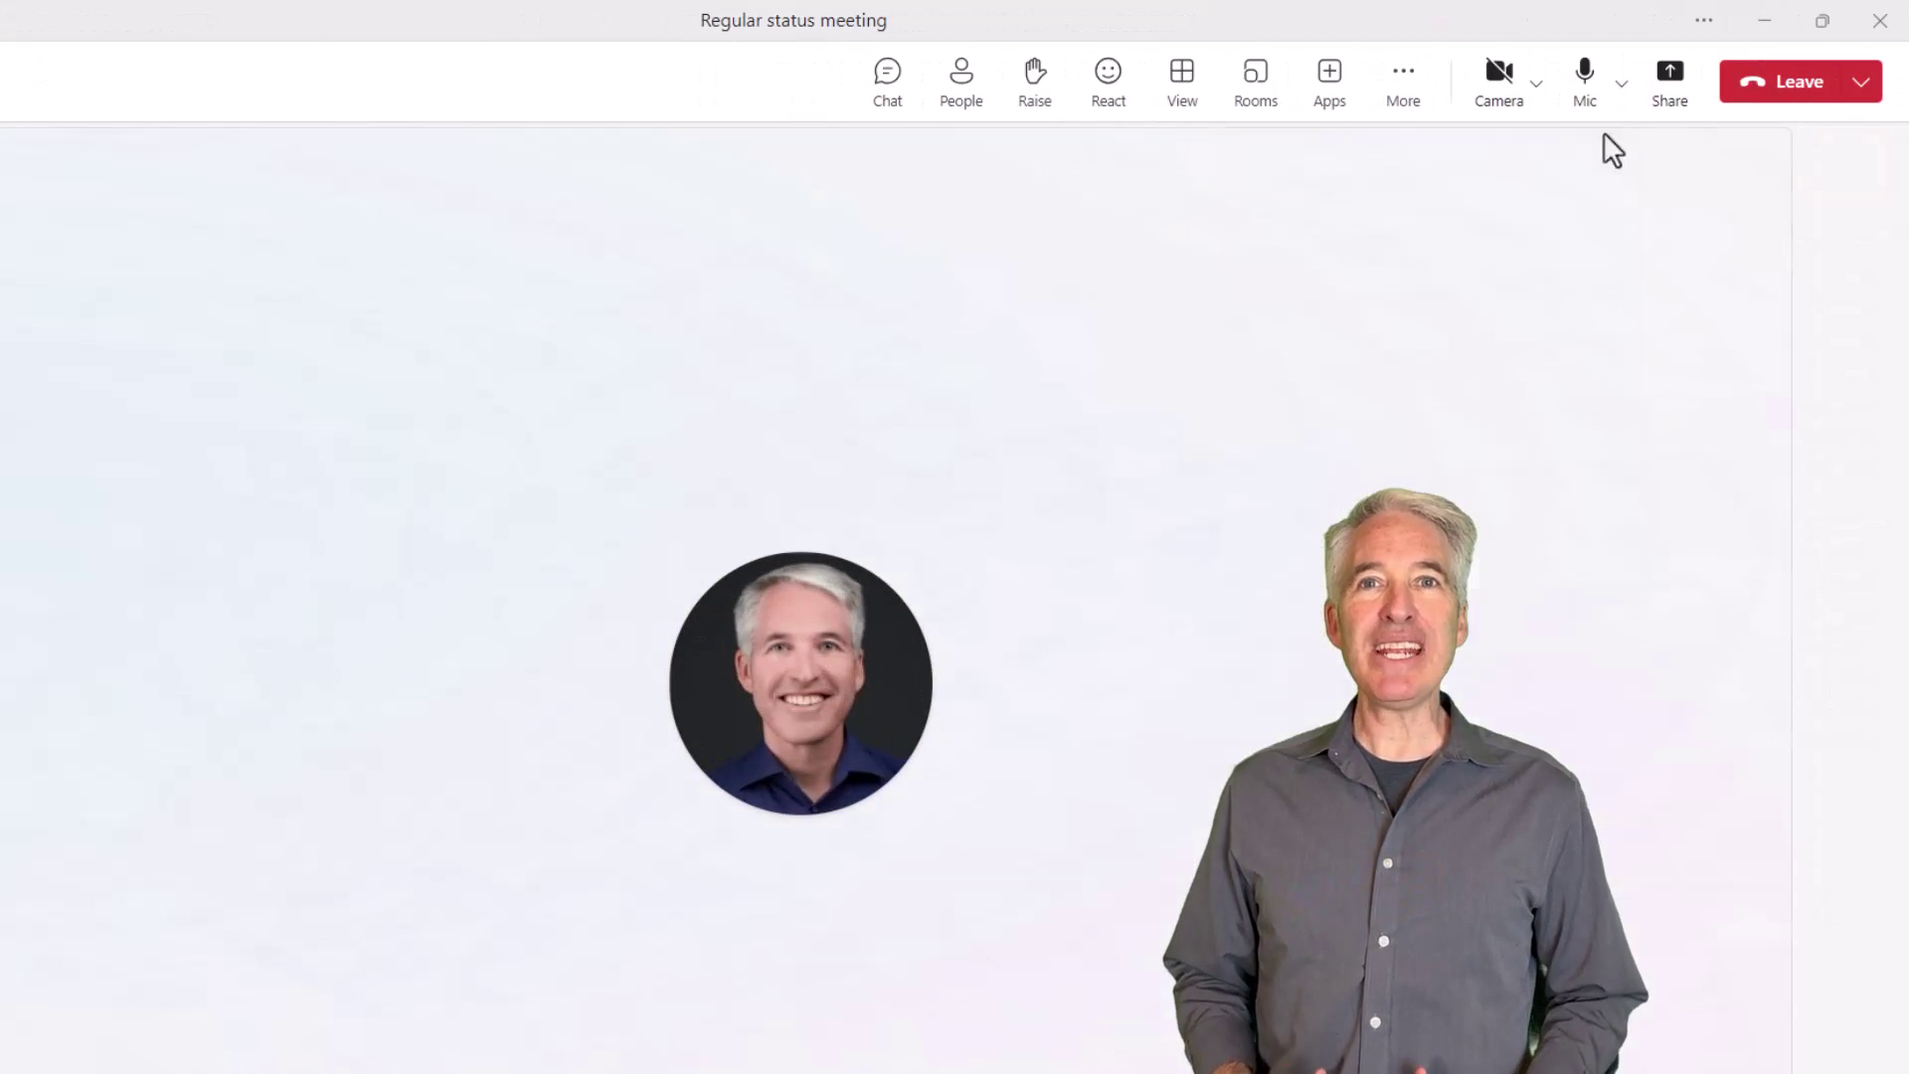
pyautogui.click(1536, 84)
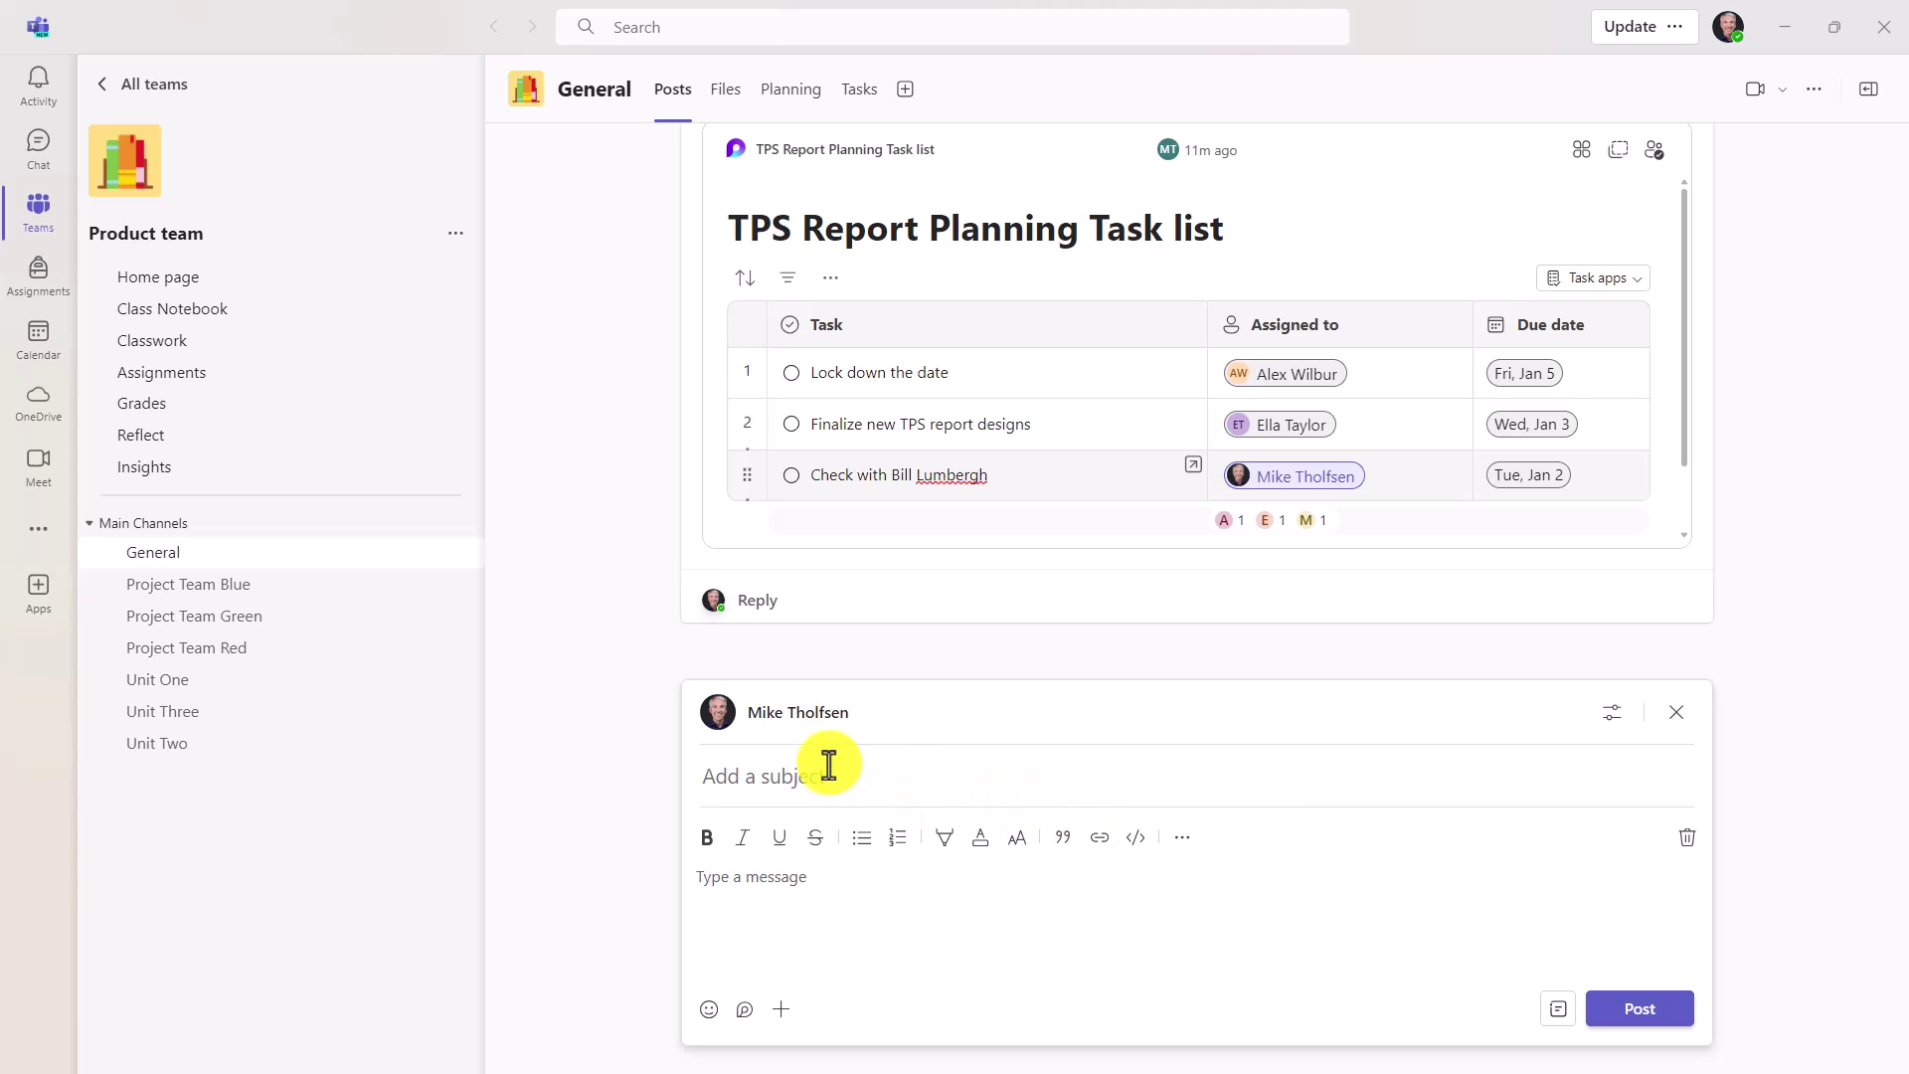
# Step: Turn the new post in the General channel into an announcement and open its custom background designer
pyautogui.click(1541, 1005)
pyautogui.click(1425, 956)
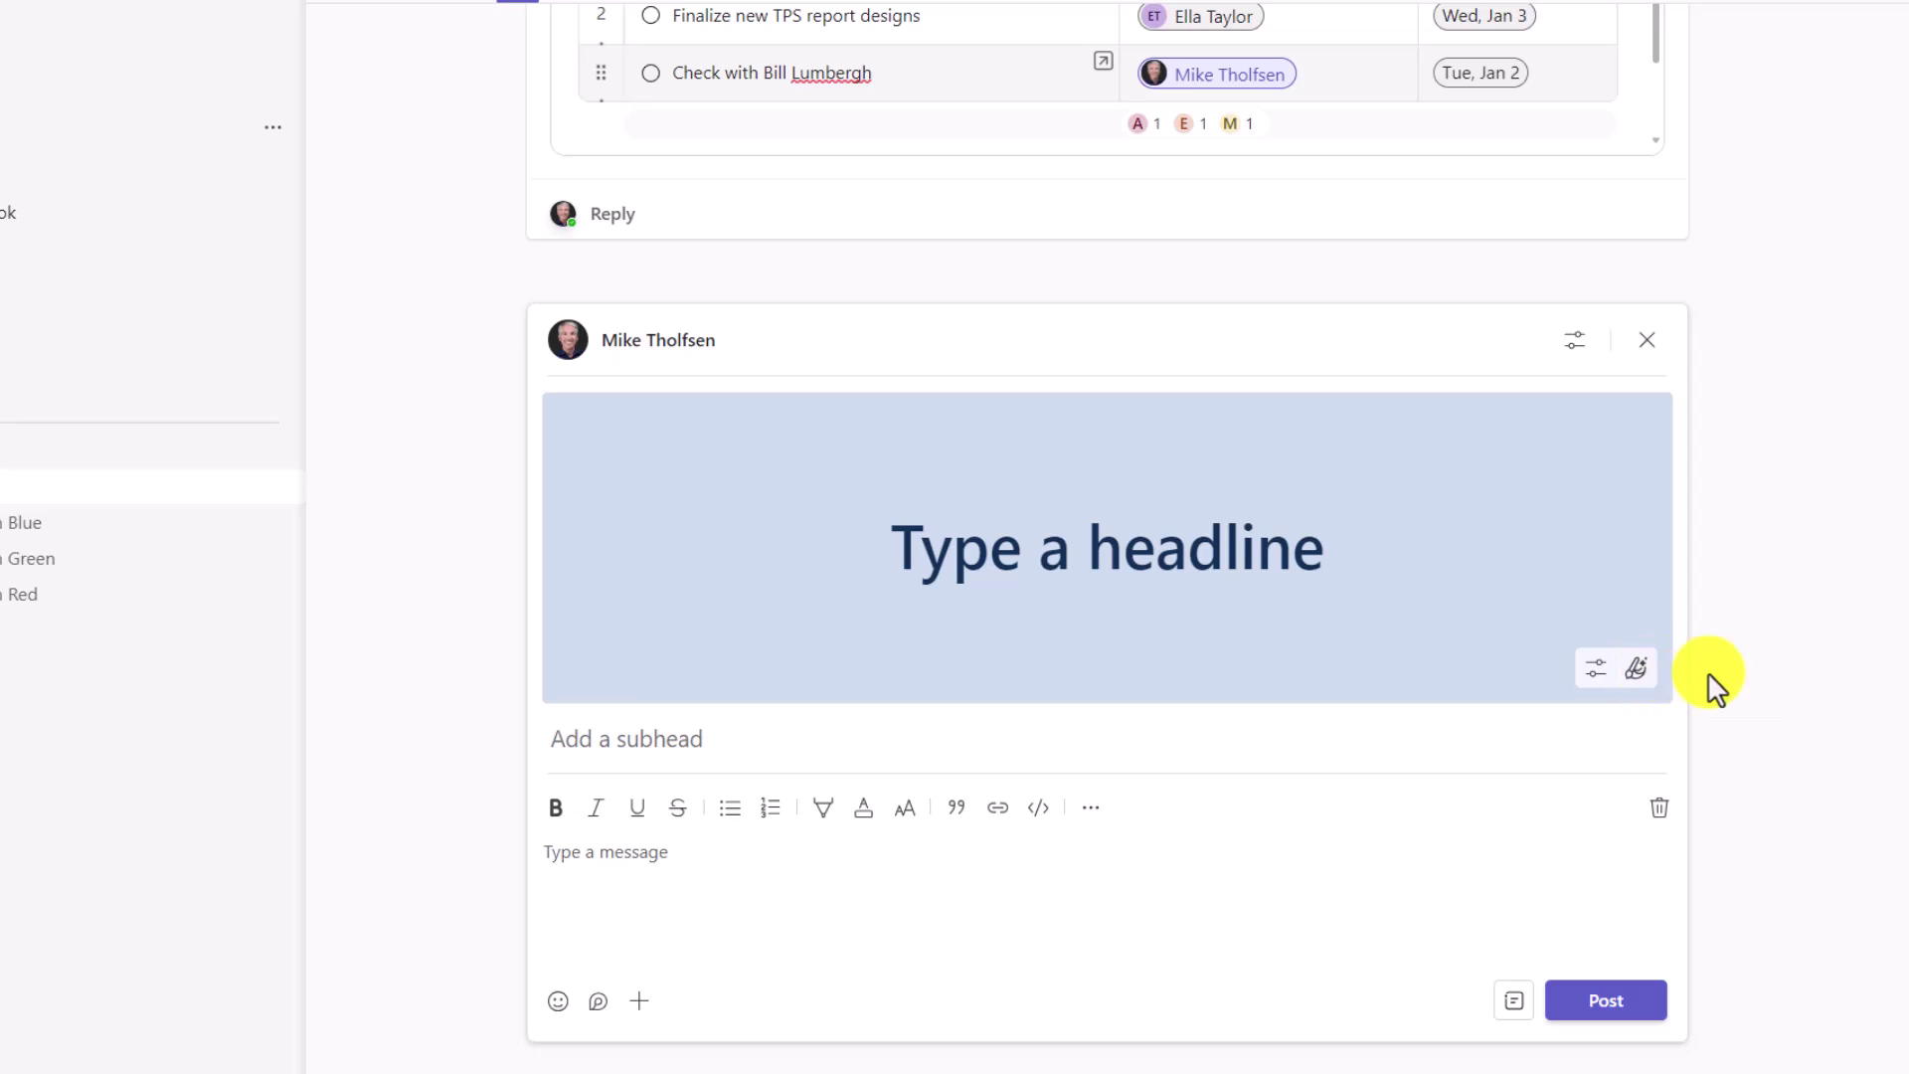
pyautogui.click(1636, 674)
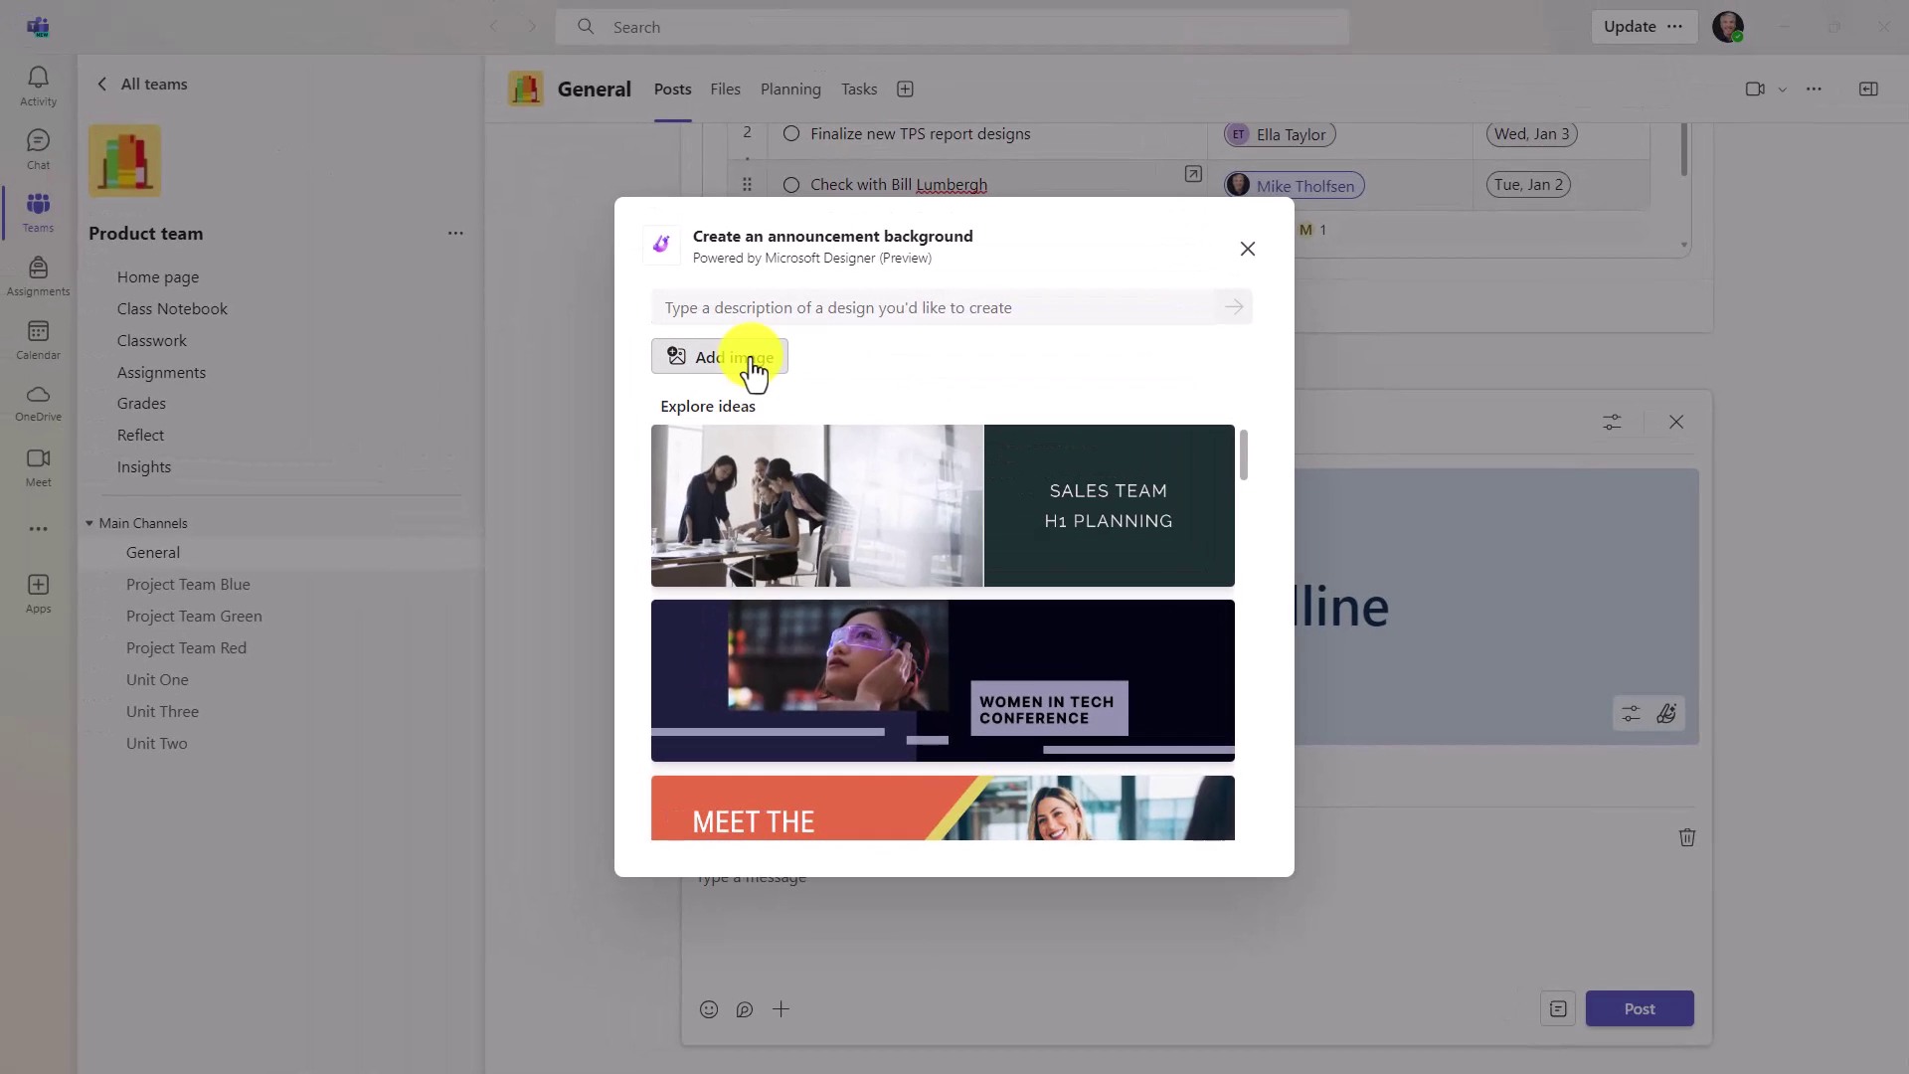
# Step: Upload the What's New in #MicrosoftEDU banner image and apply its plain full-width design as the announcement background
pyautogui.click(753, 363)
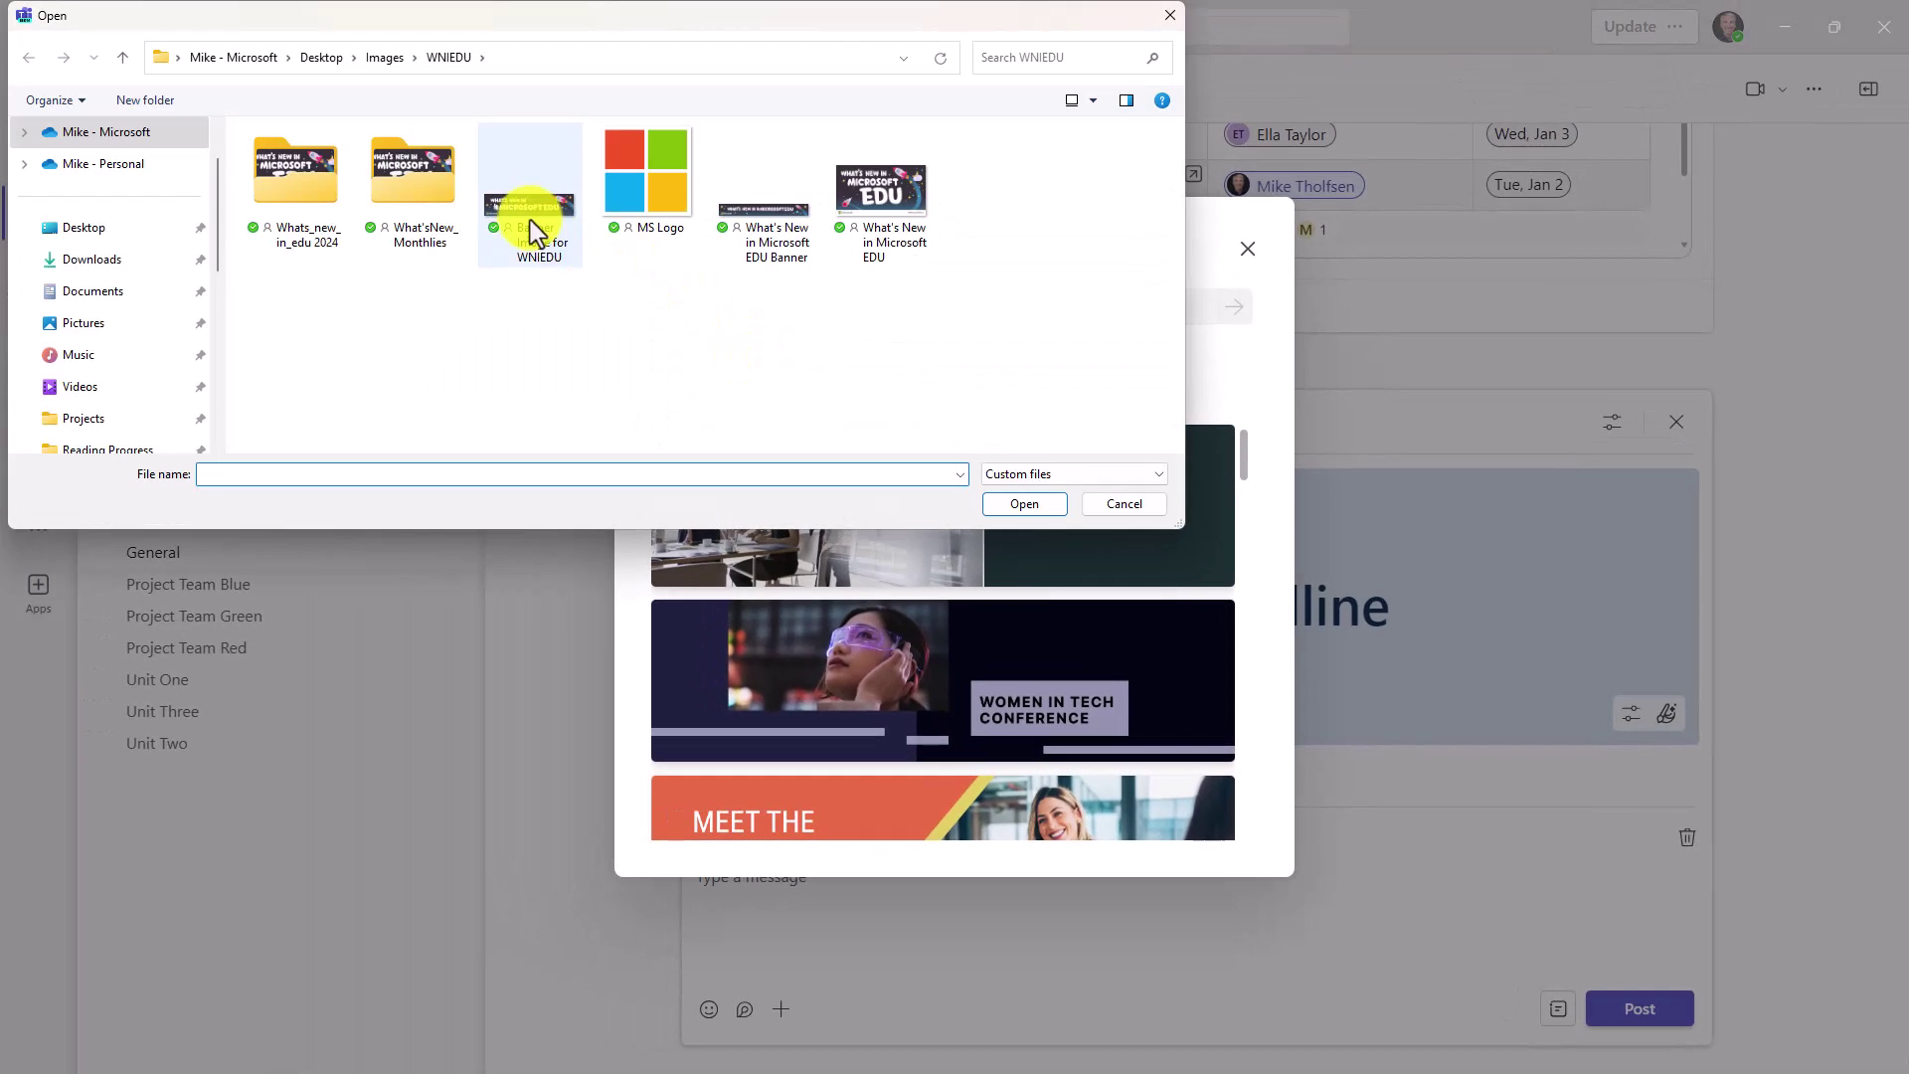
pyautogui.click(527, 214)
pyautogui.click(1022, 504)
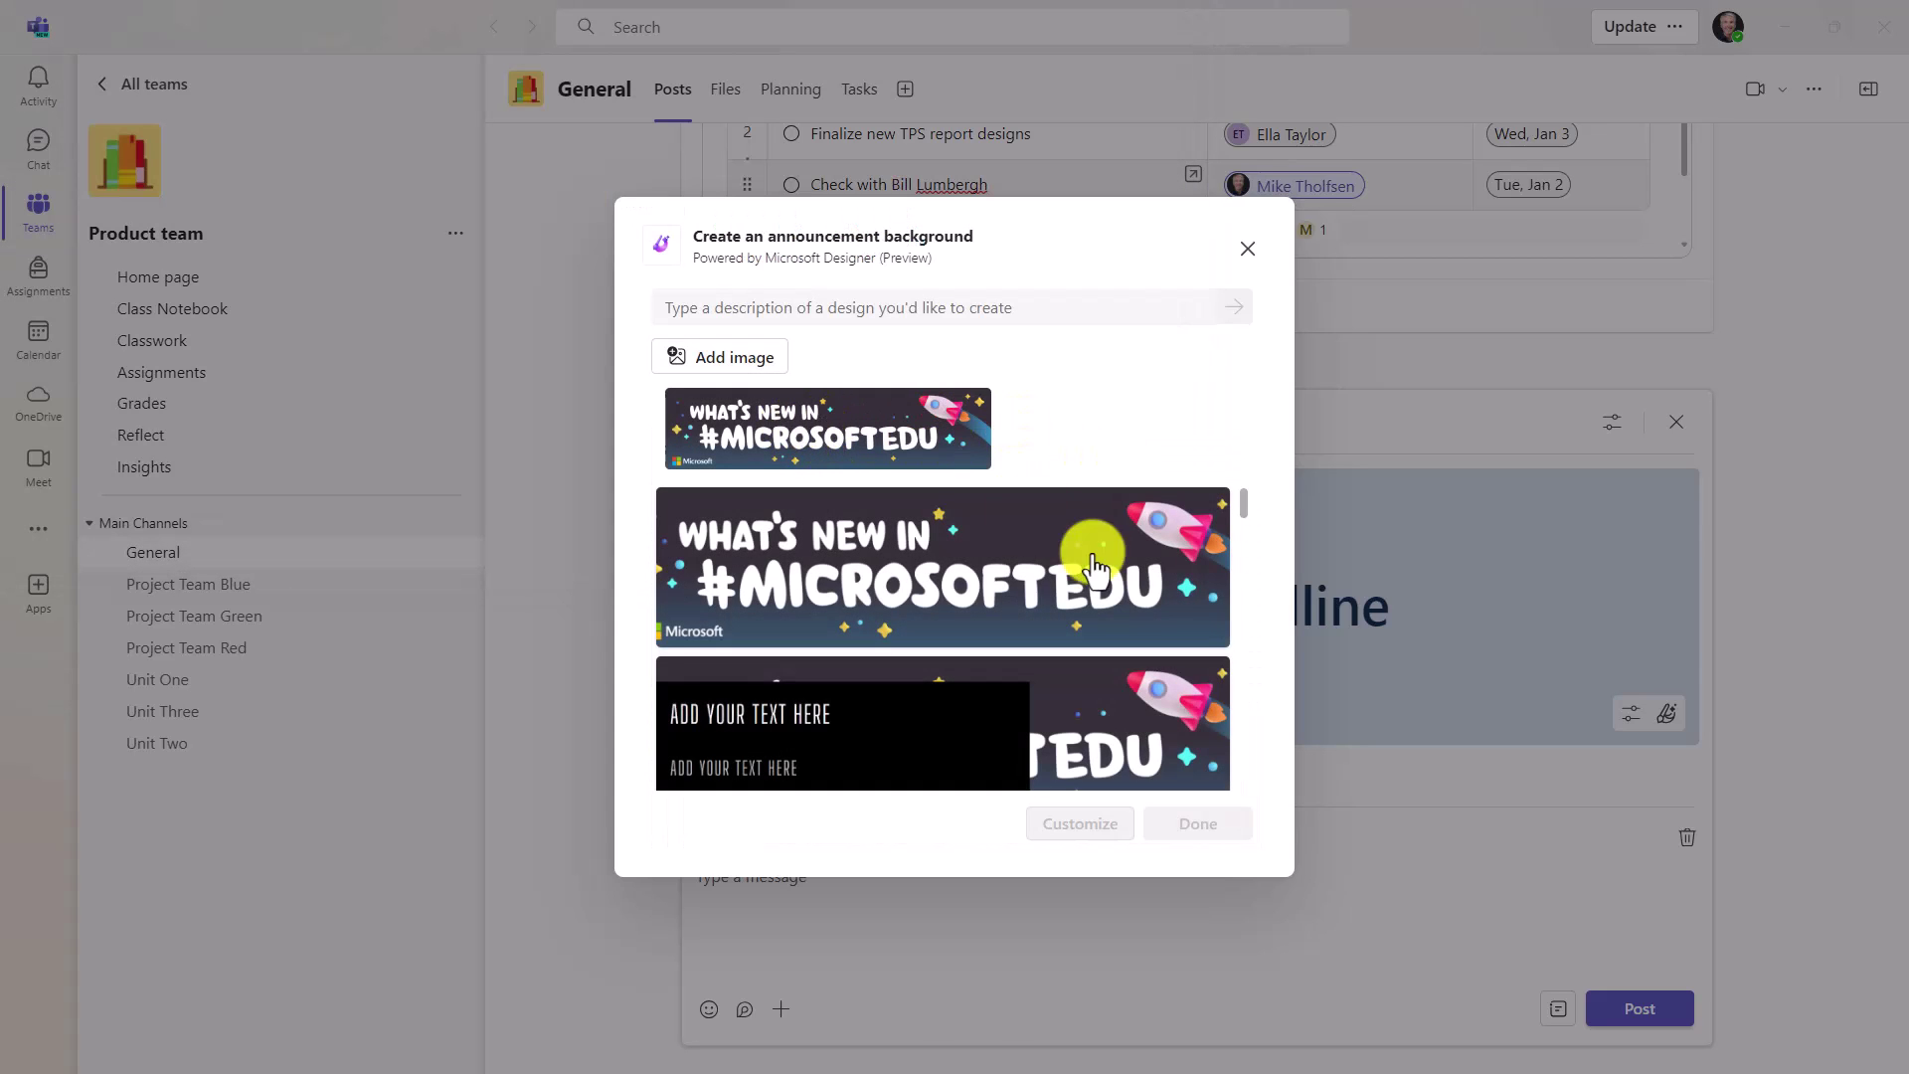
pyautogui.click(1035, 562)
pyautogui.click(1228, 836)
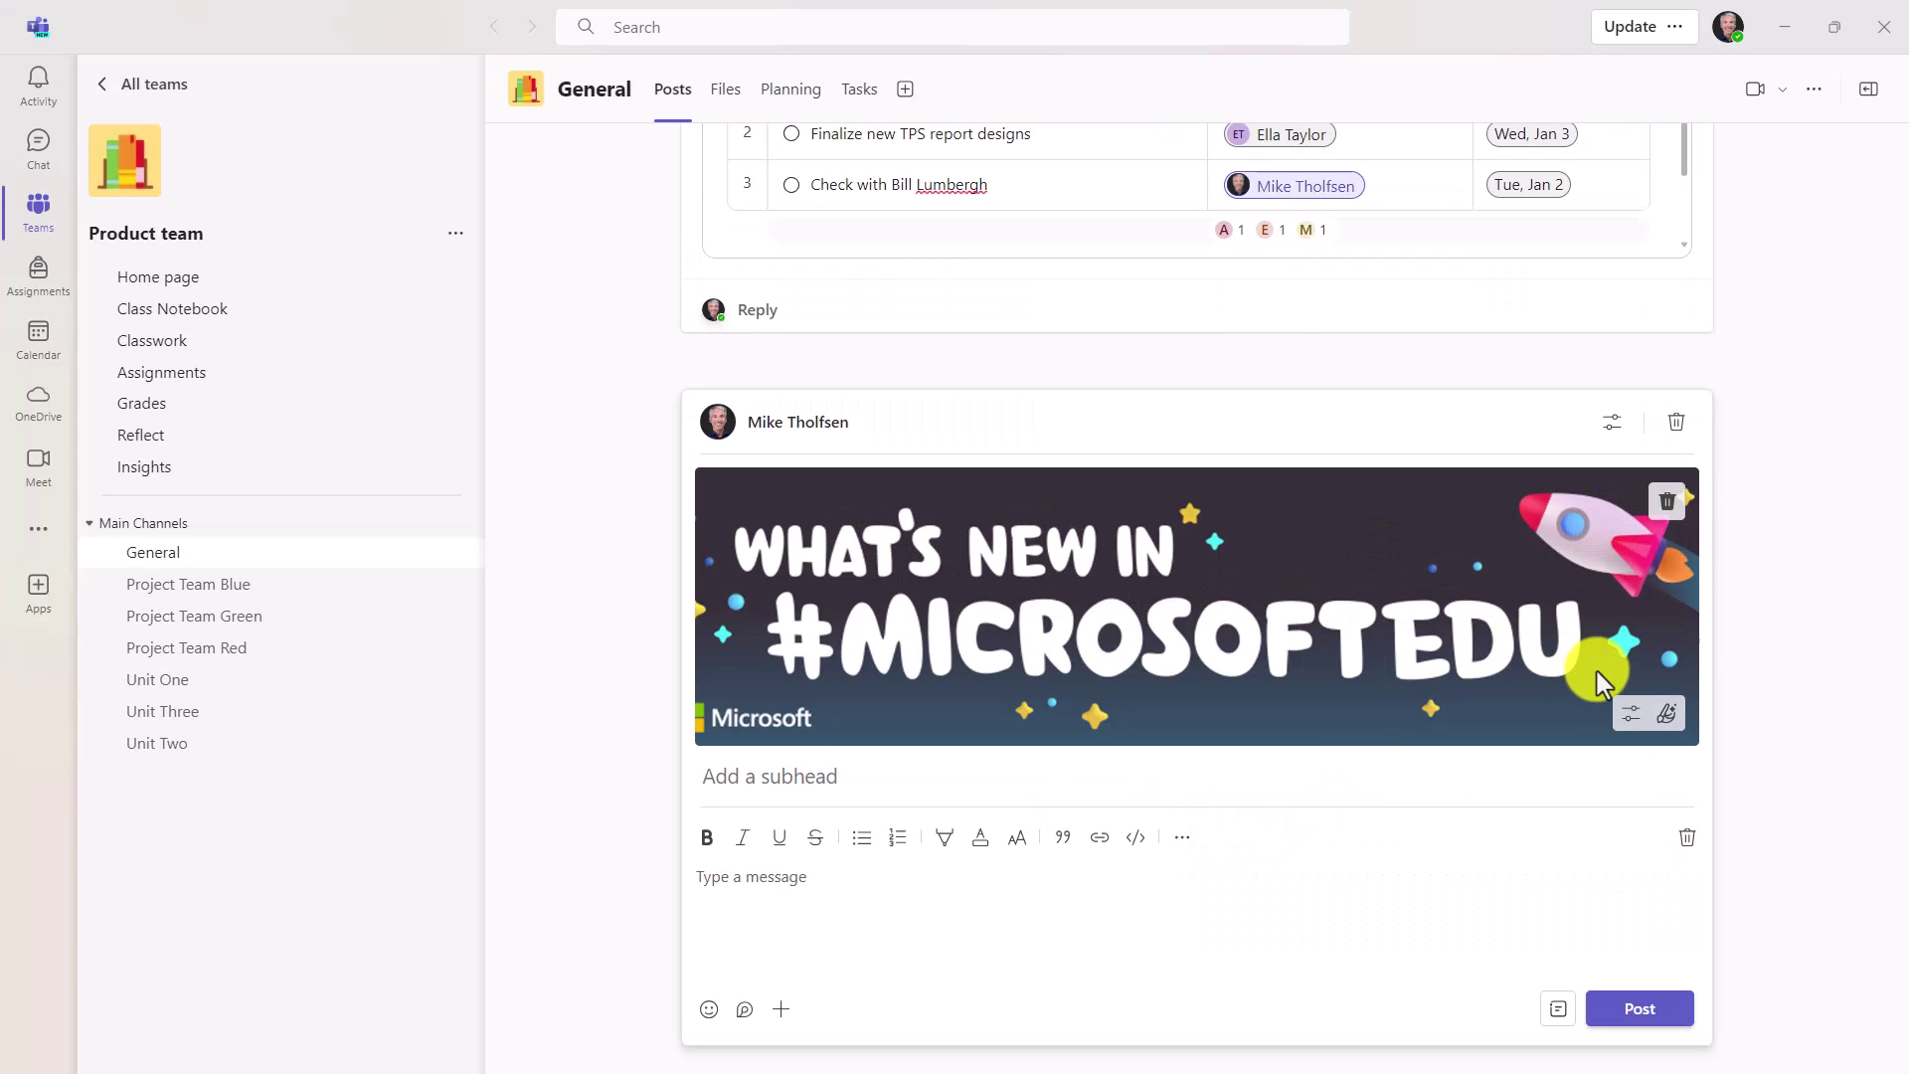
# Step: Generate background designs for "Celebration" and apply the dark multicoloured glitter "Let's Celebrate!" design to the announcement
pyautogui.click(1674, 708)
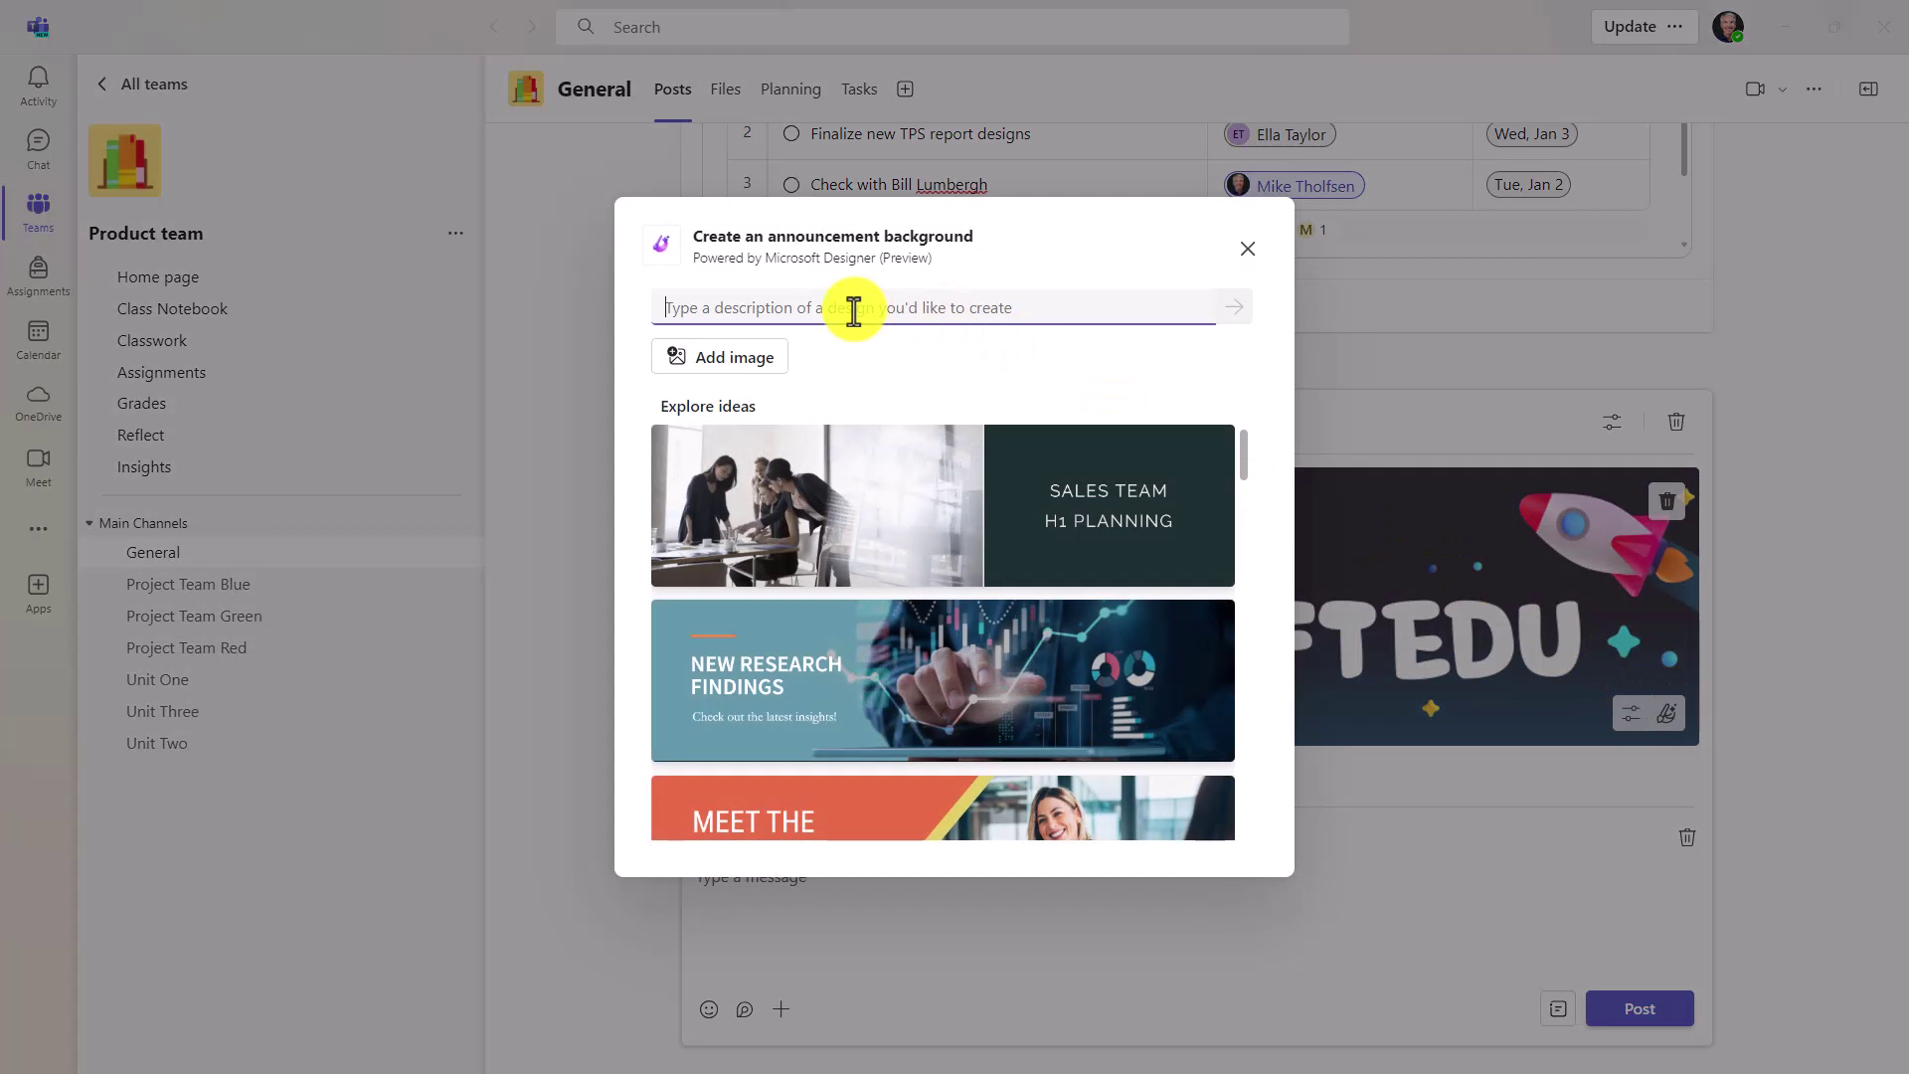
pyautogui.write('Celebration')
pyautogui.click(1236, 310)
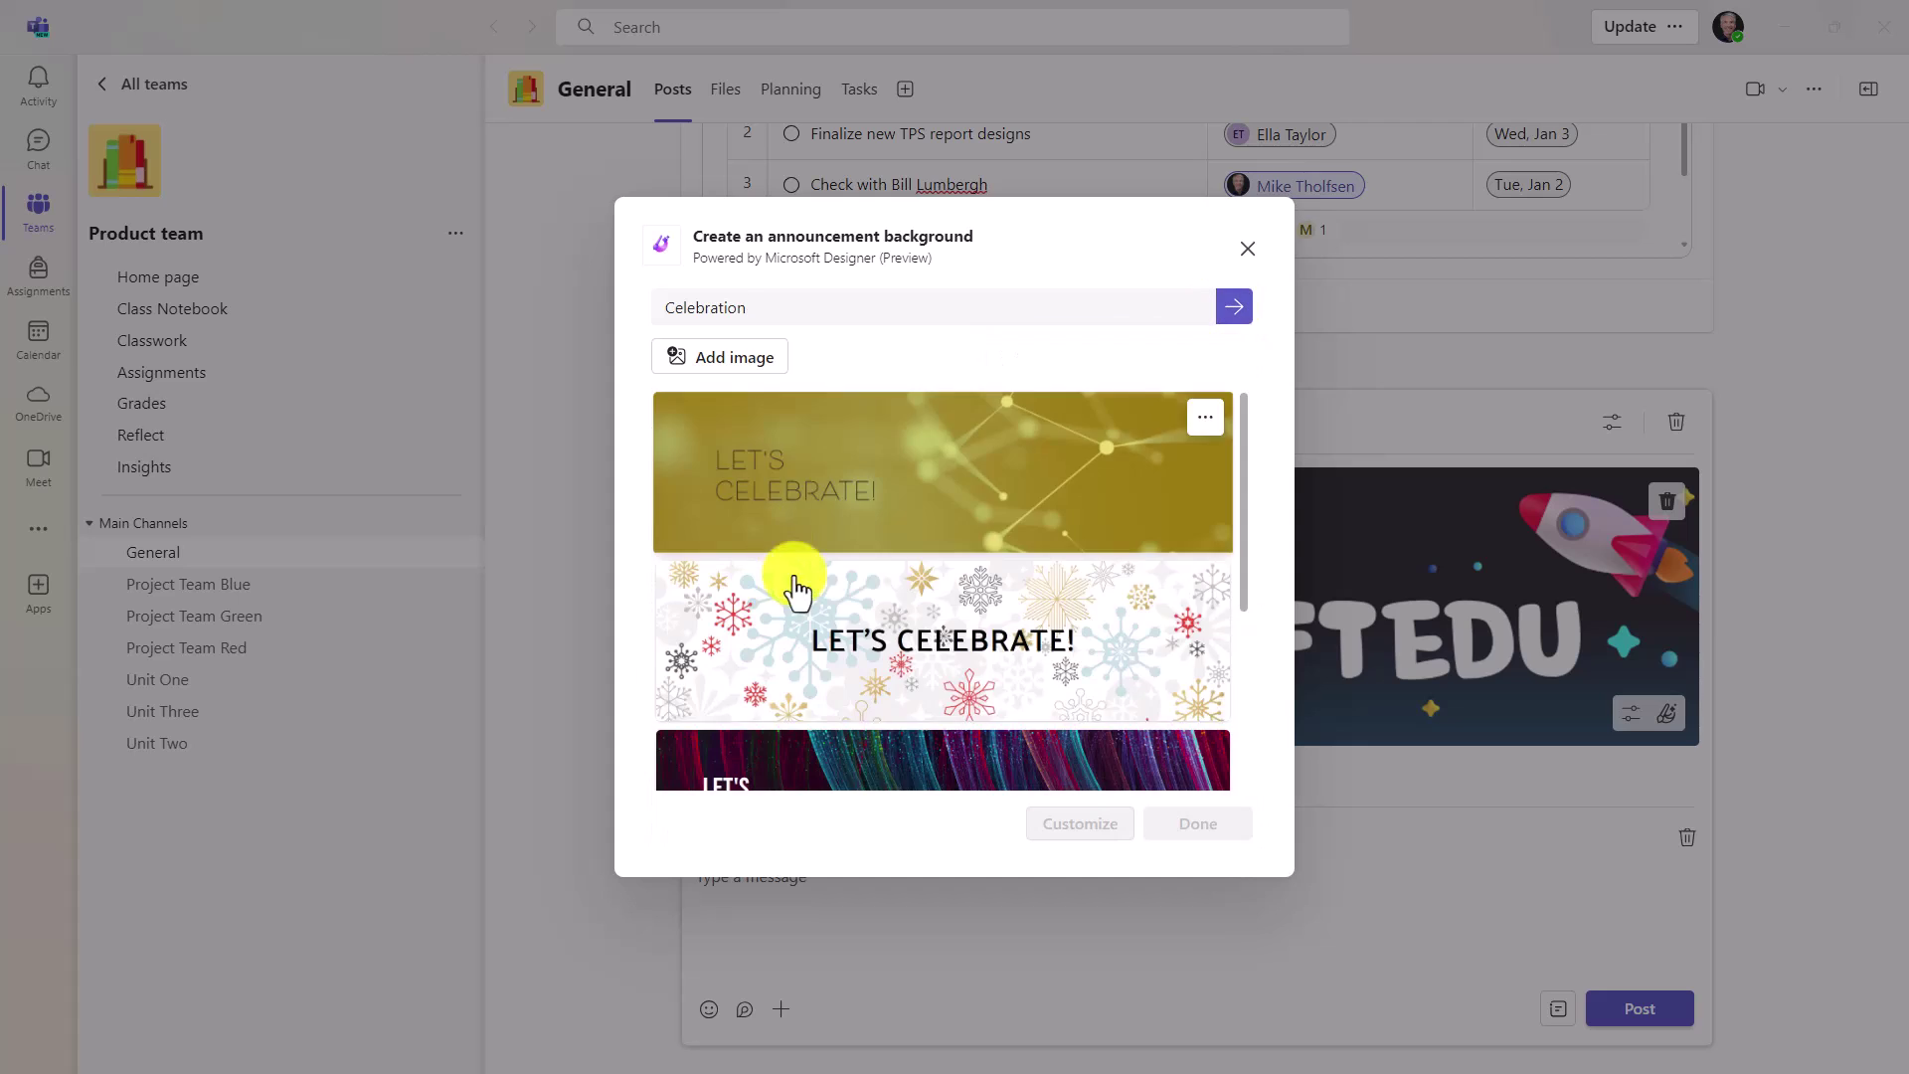
pyautogui.scroll(-2, 934, 552)
pyautogui.click(969, 636)
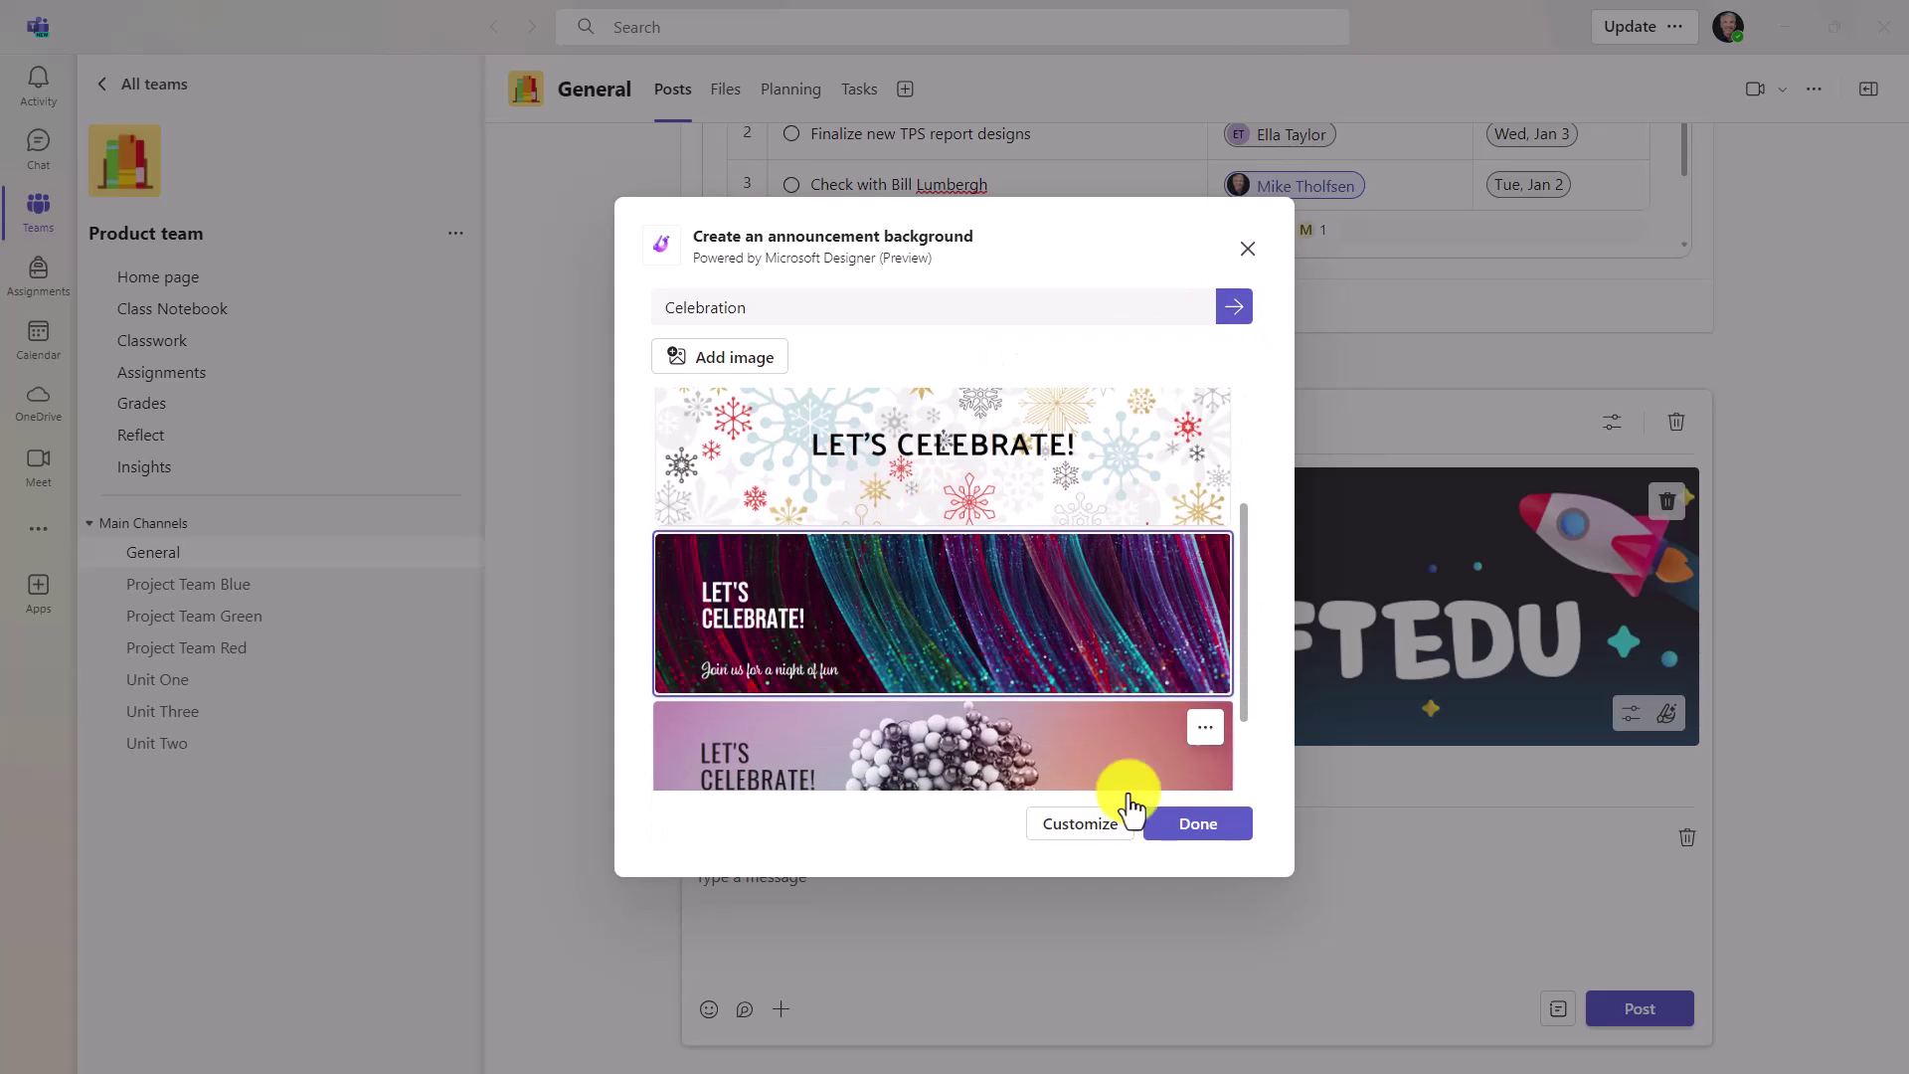
pyautogui.click(1197, 825)
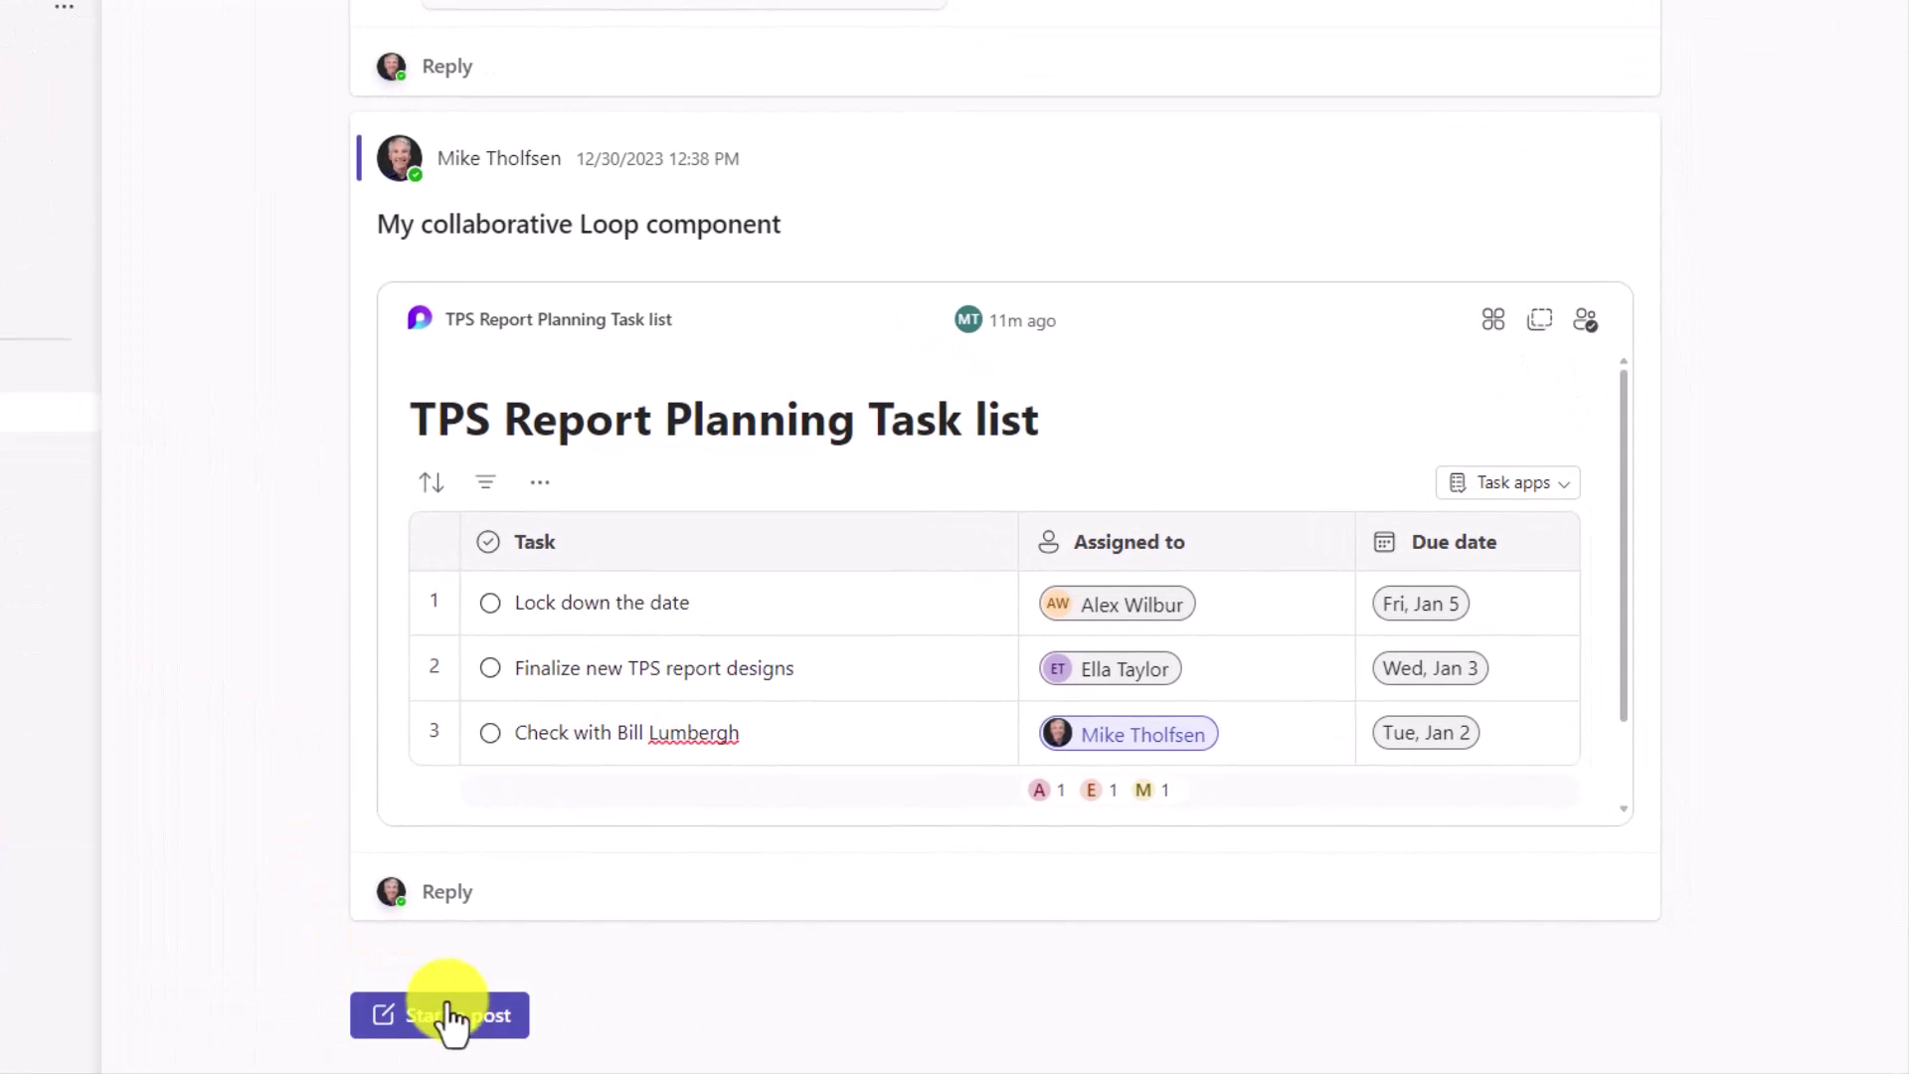
# Step: Start a new channel post and look through its emoji and GIF options
pyautogui.click(458, 1019)
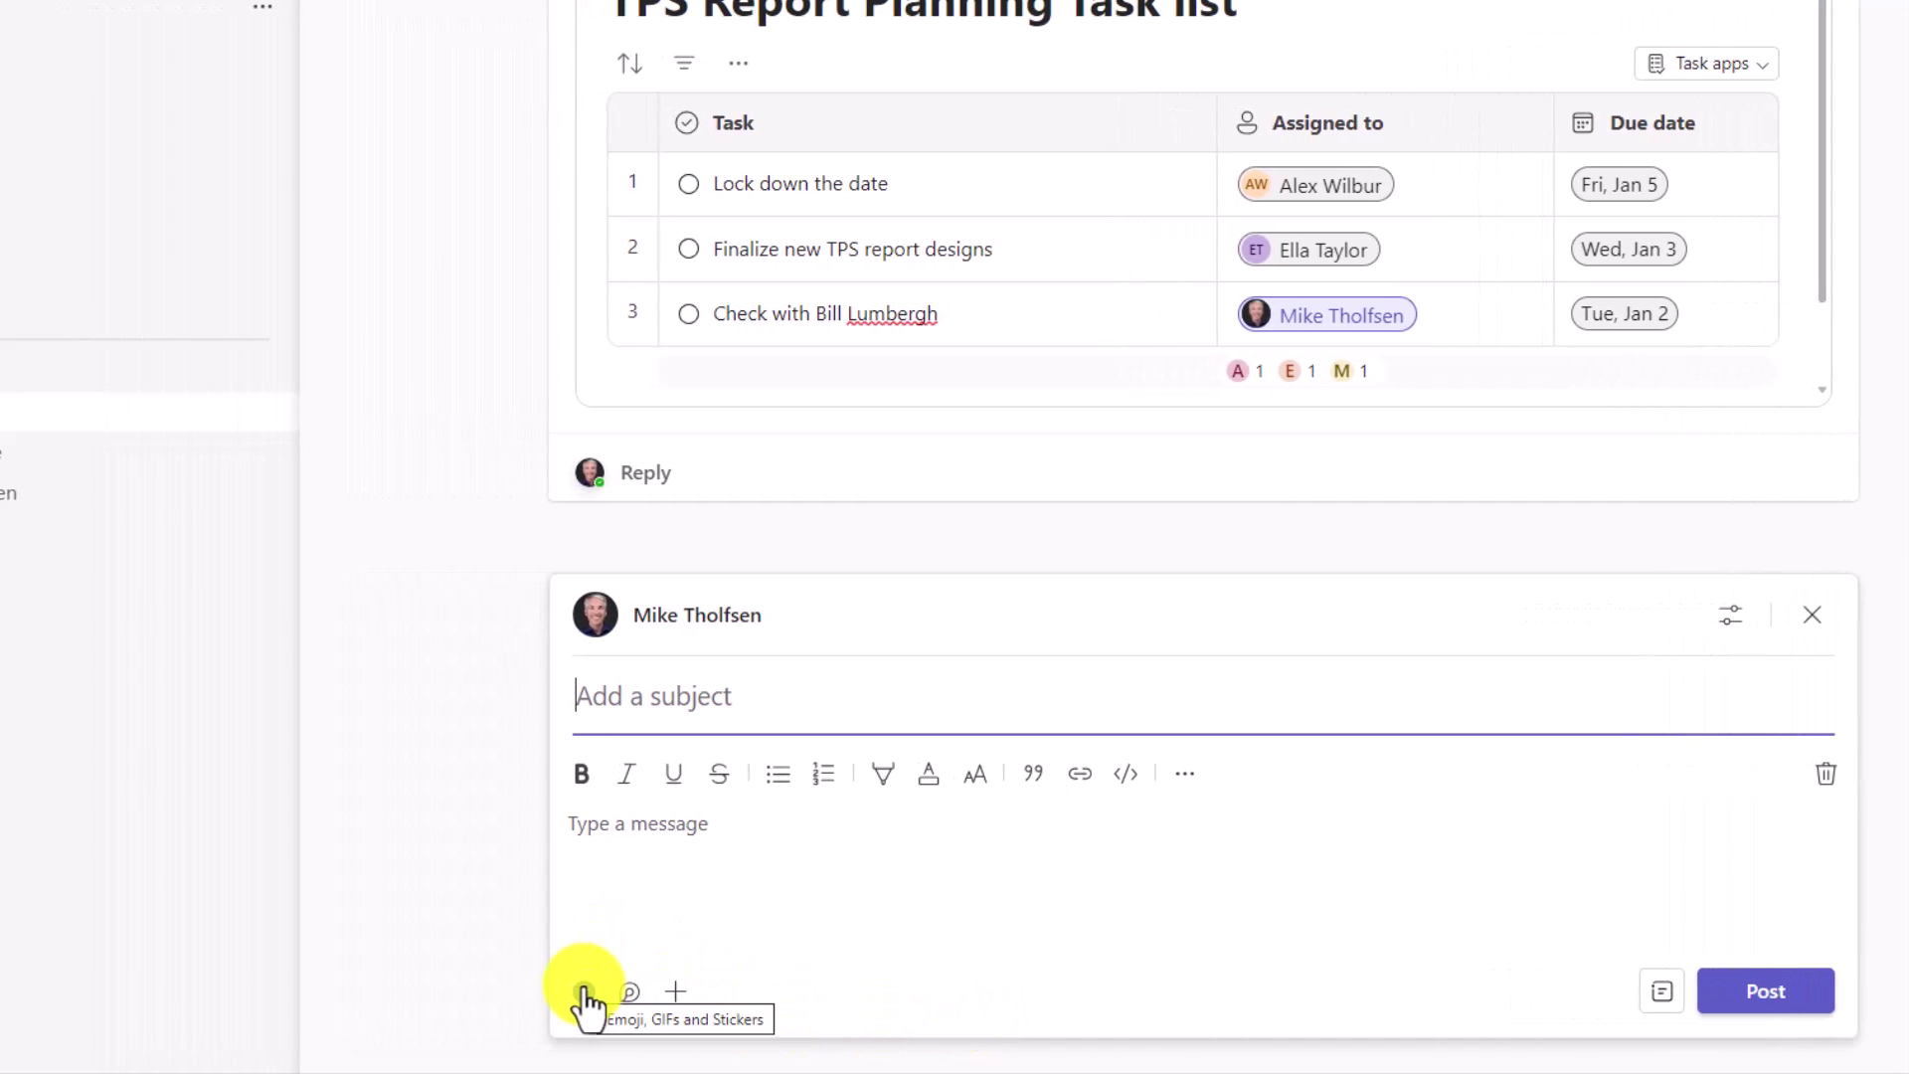
pyautogui.click(585, 993)
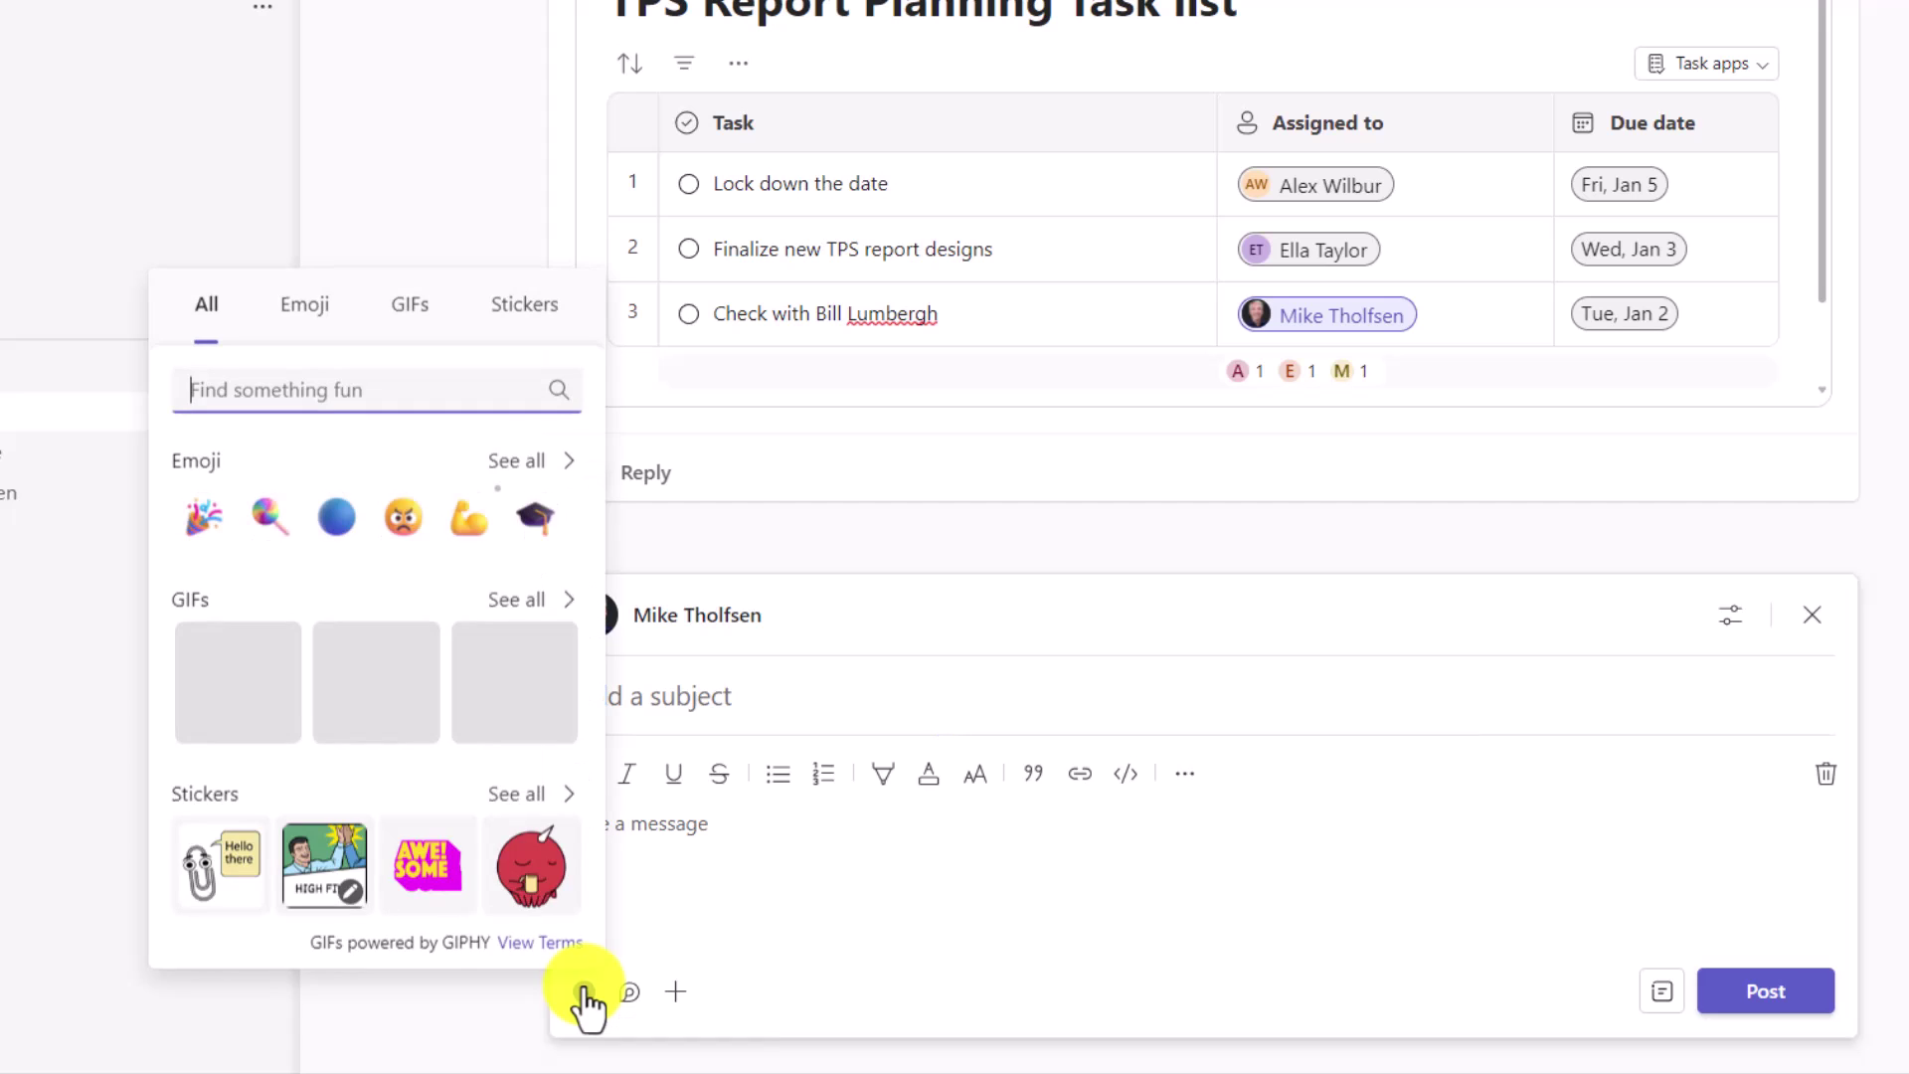
pyautogui.click(306, 314)
pyautogui.click(410, 323)
pyautogui.click(831, 904)
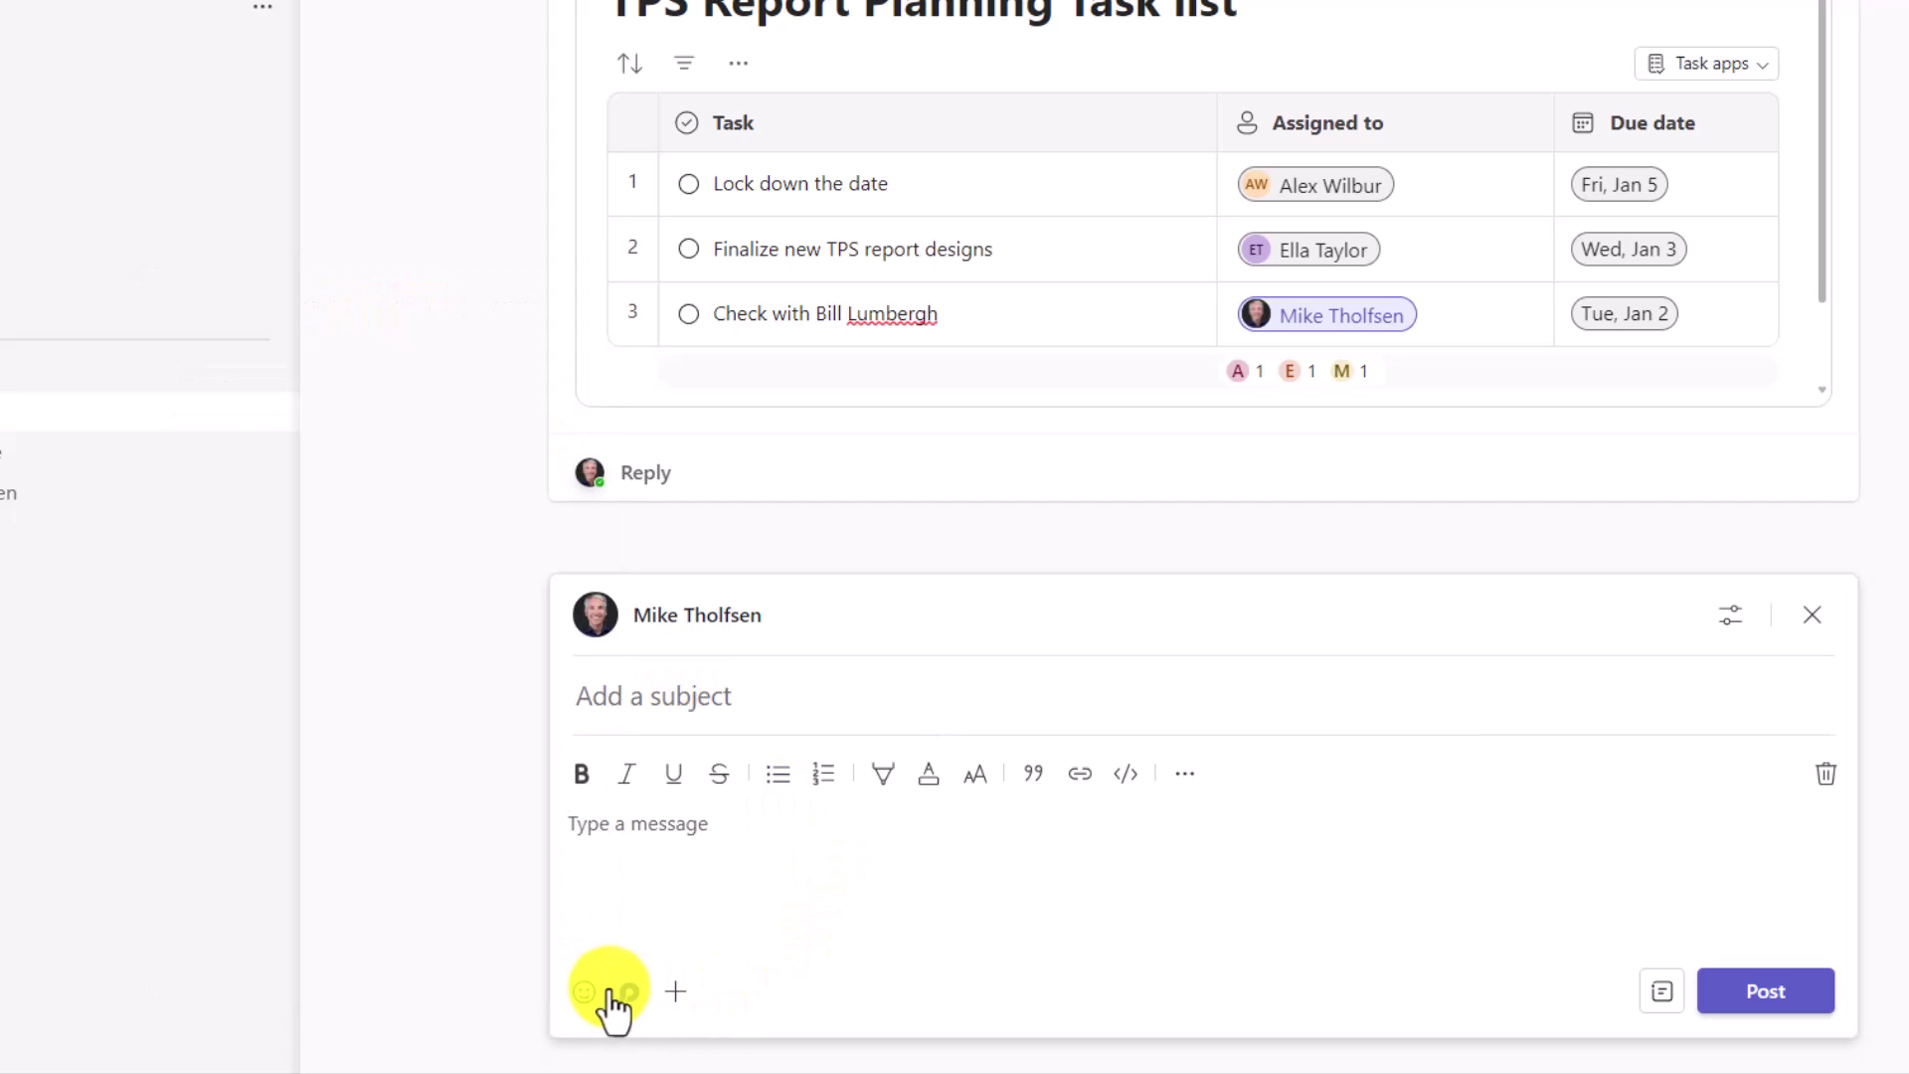
# Step: Review the Loop component types and the actions and apps that can be added to the post
pyautogui.click(631, 992)
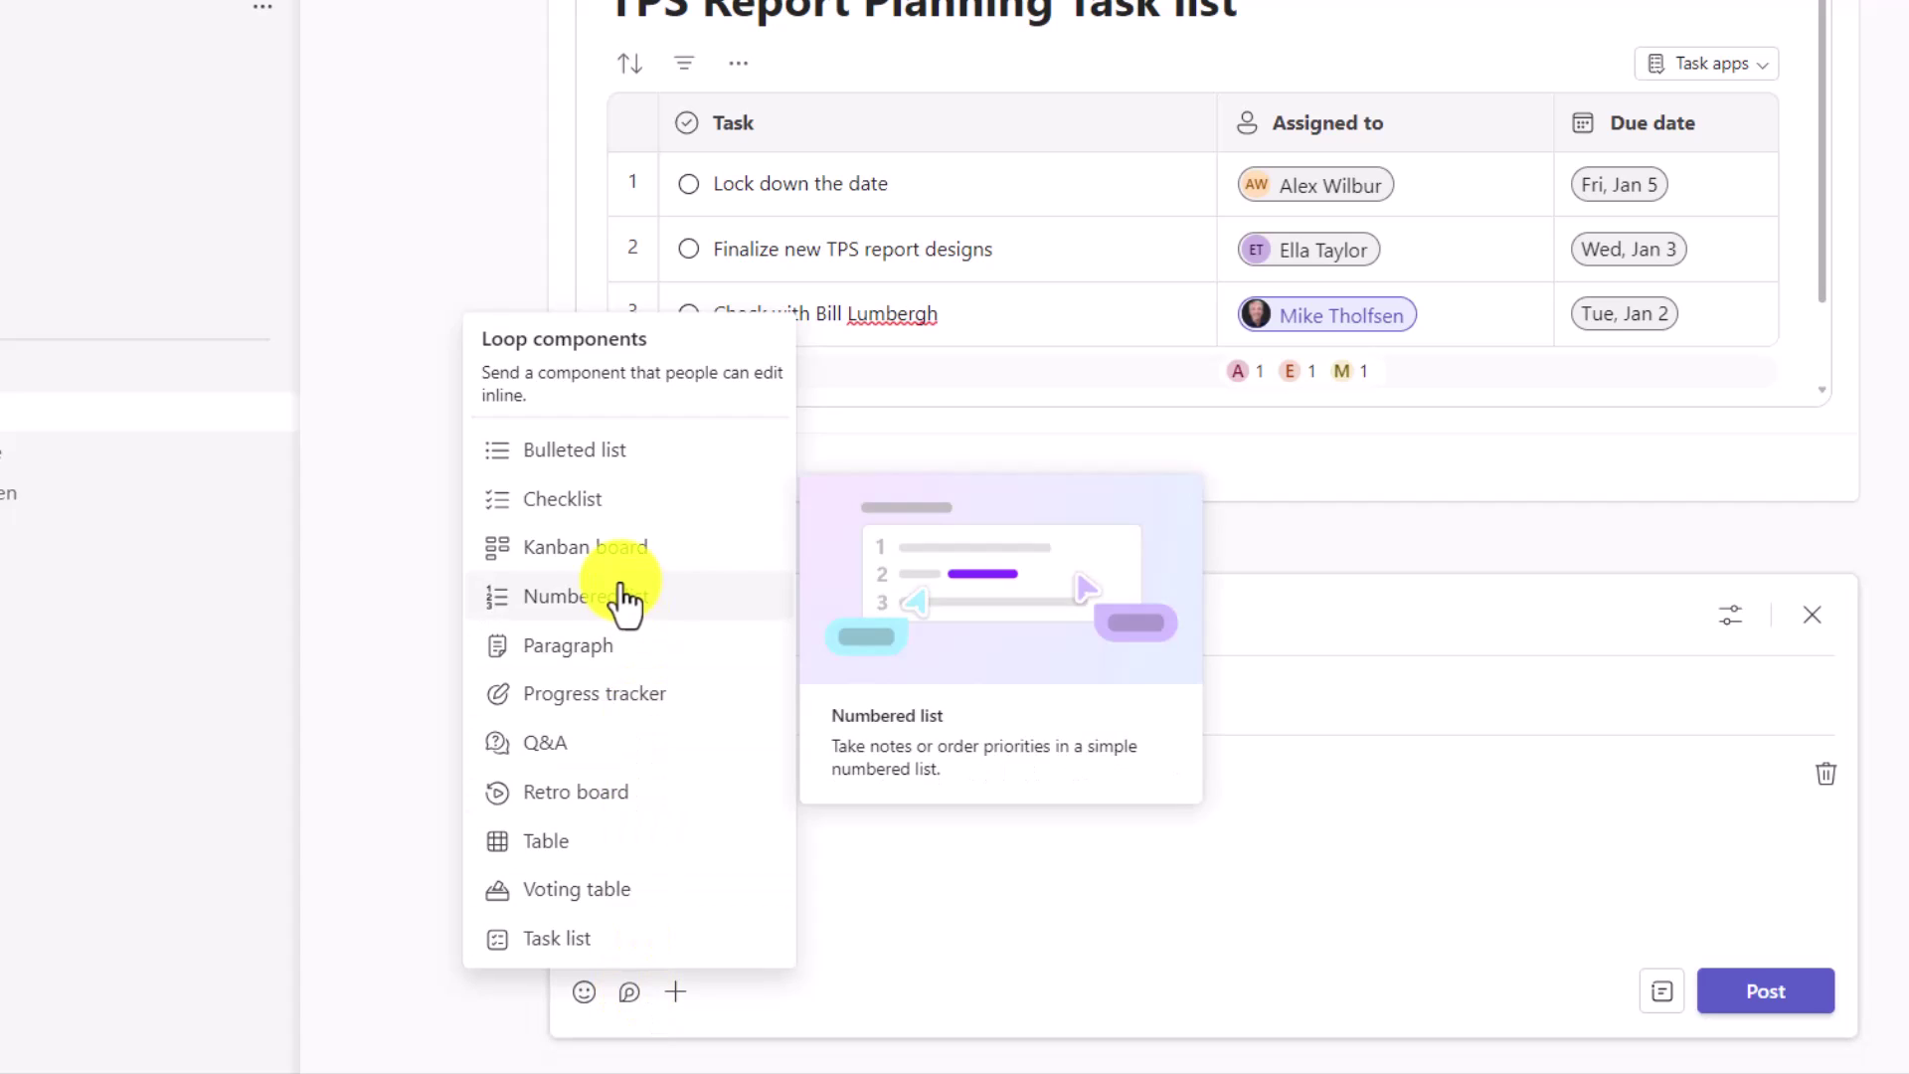
pyautogui.click(988, 938)
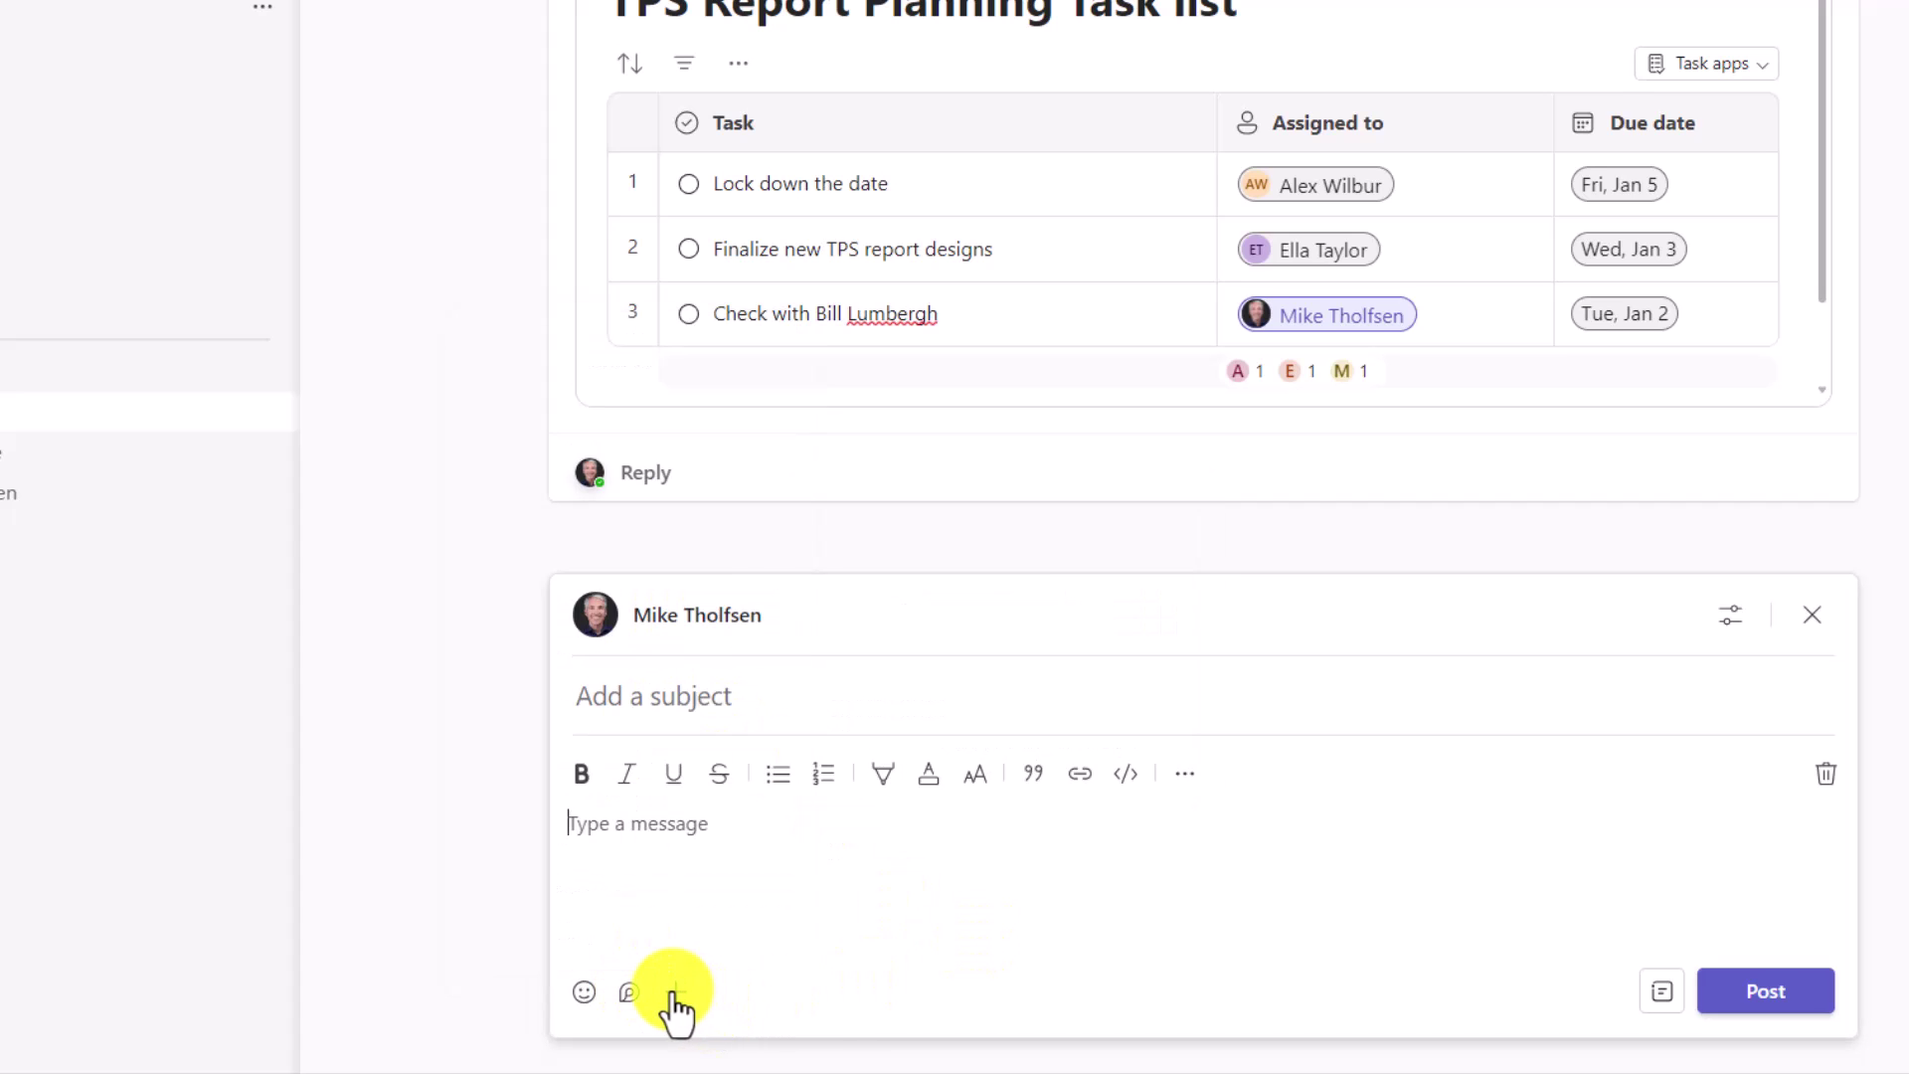
pyautogui.click(674, 992)
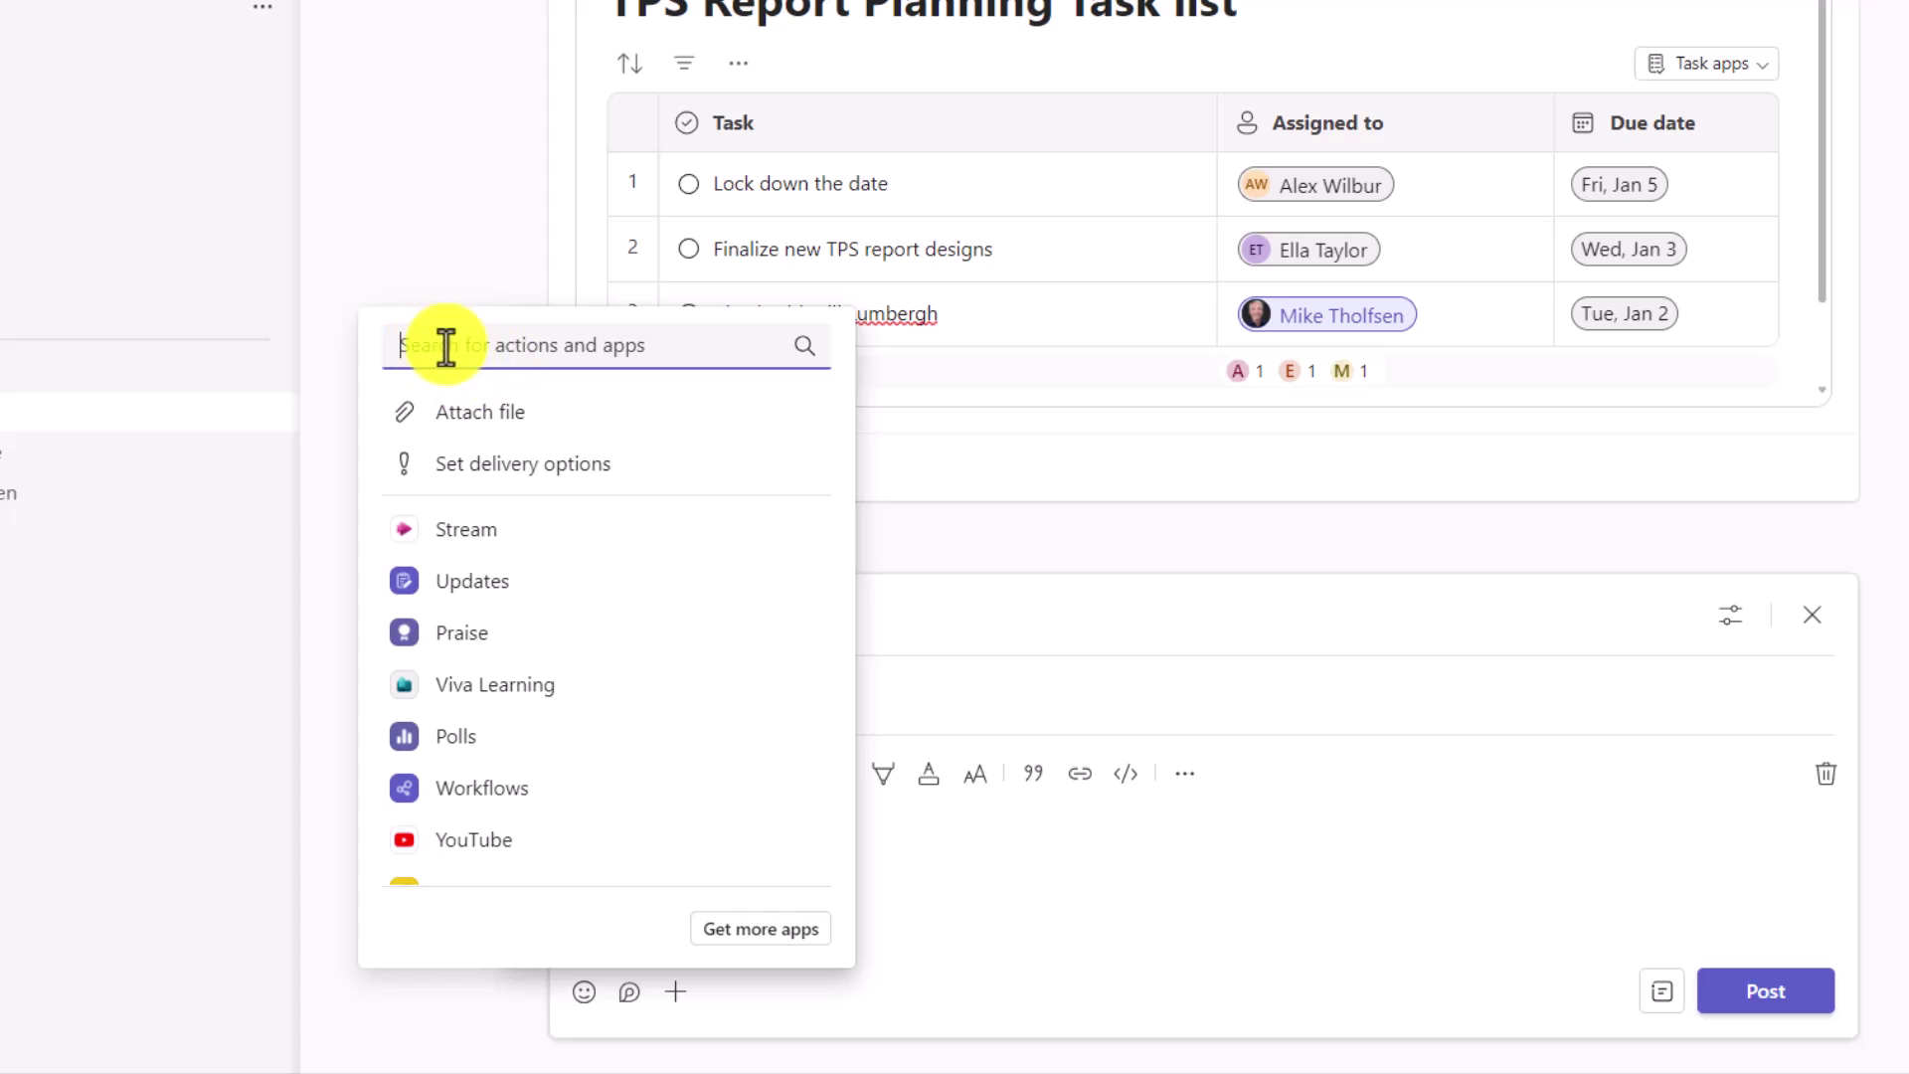
pyautogui.click(1057, 874)
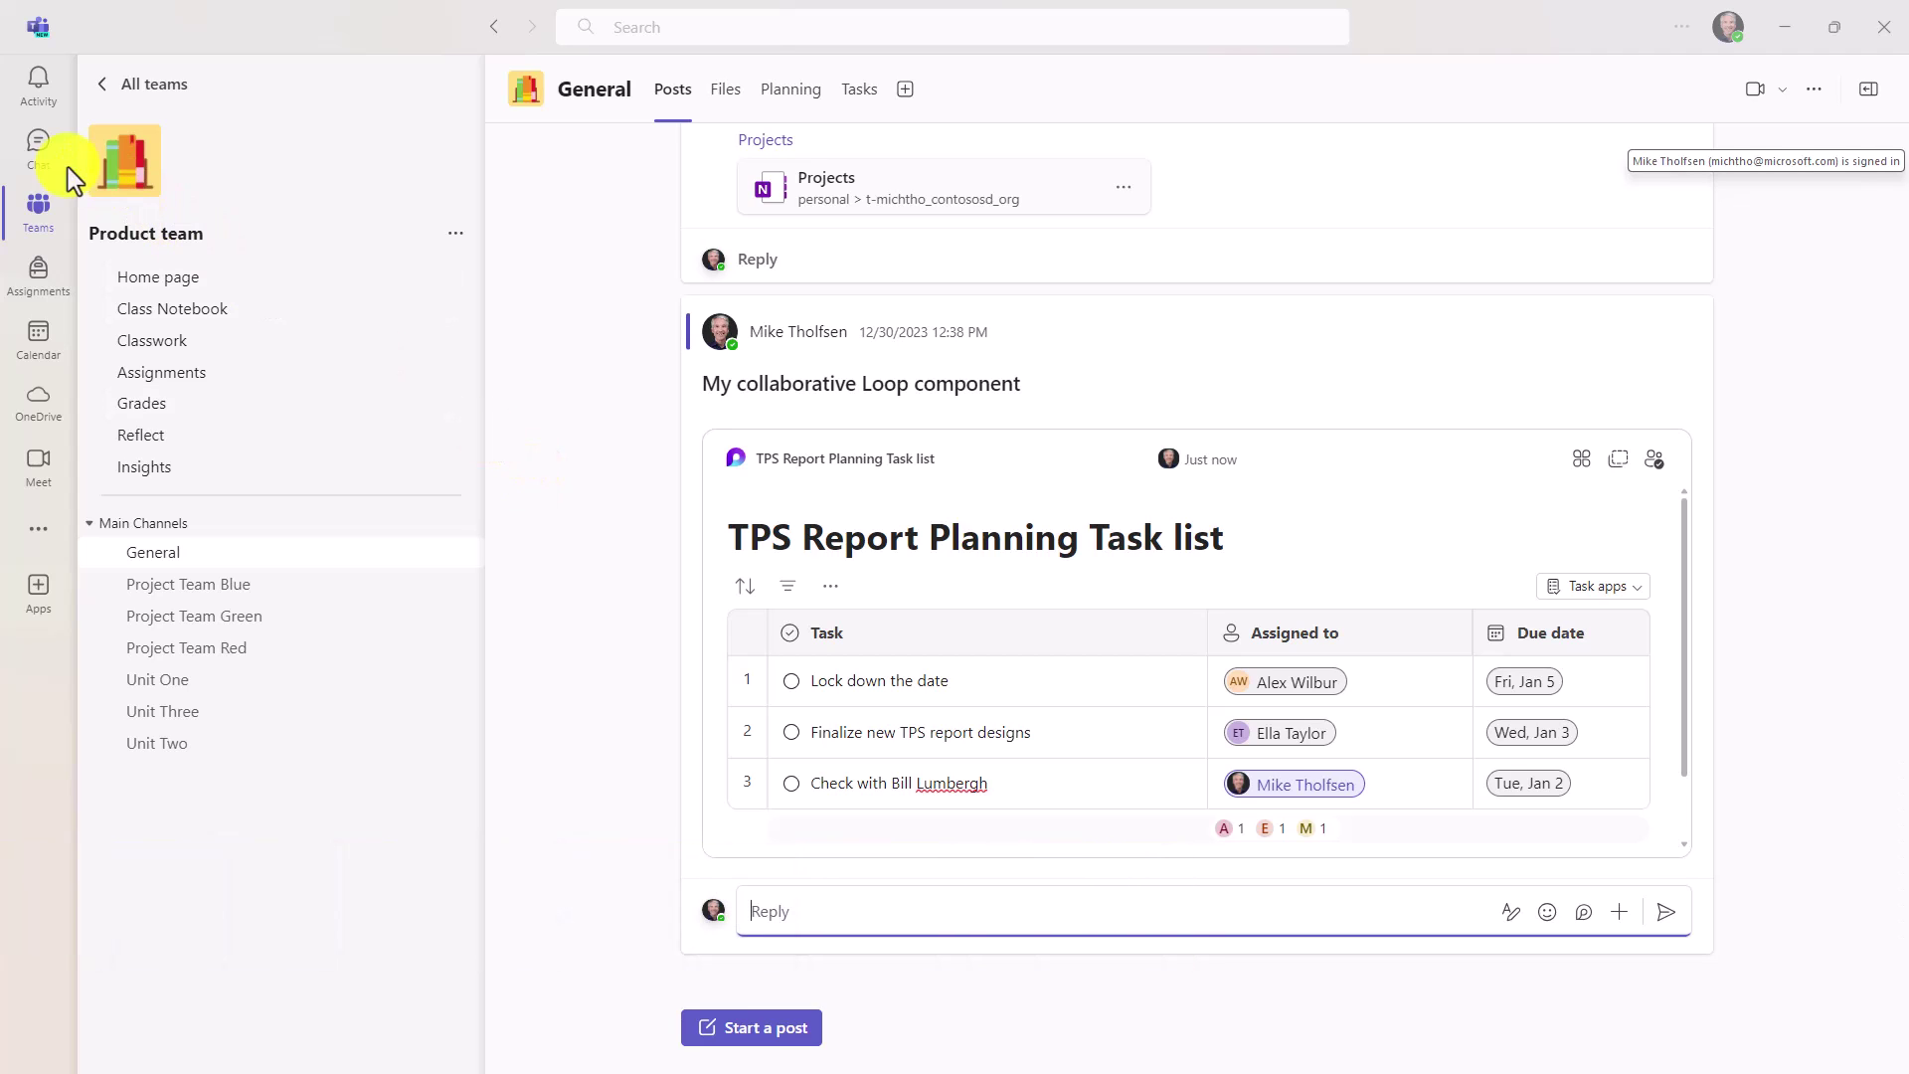
# Step: Start forwarding the TPS Report design message from the TPS Report besties chat and check its preview
pyautogui.click(42, 149)
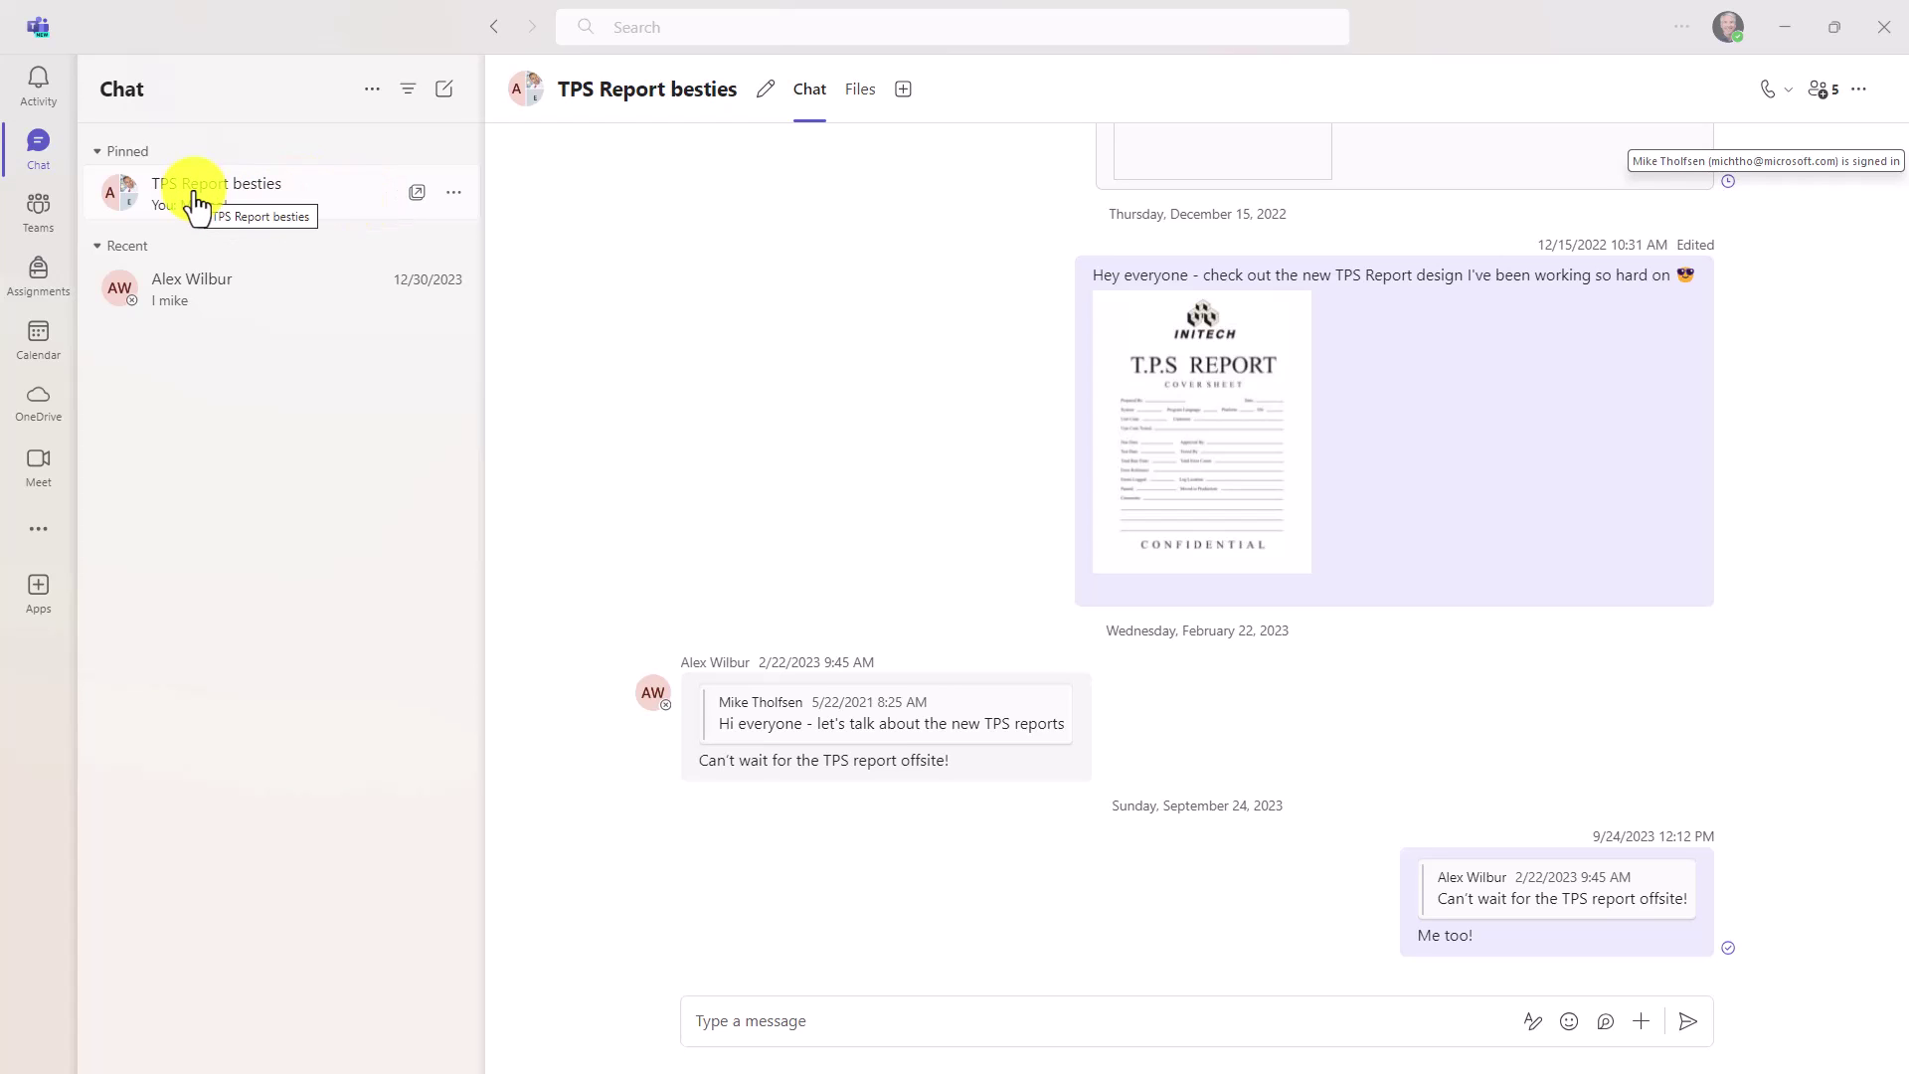
pyautogui.moveTo(1168, 326)
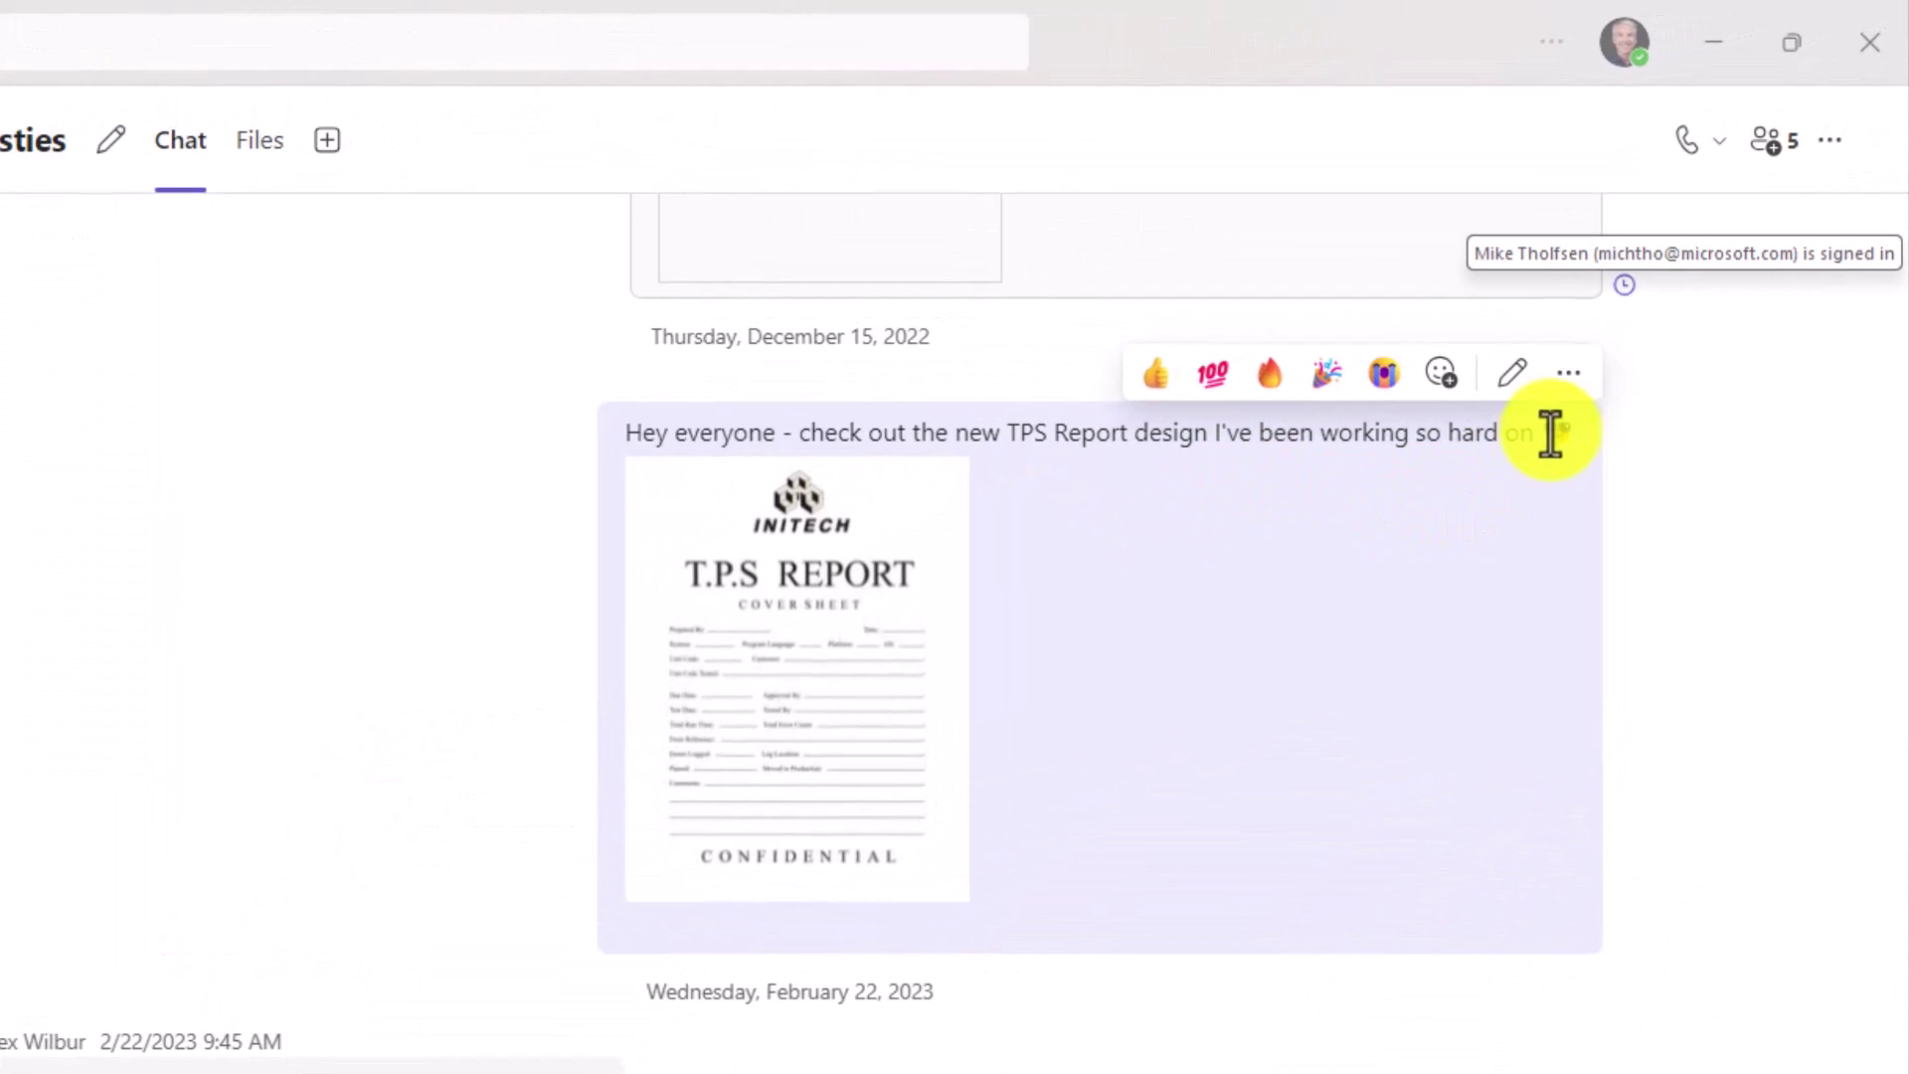
pyautogui.click(1568, 374)
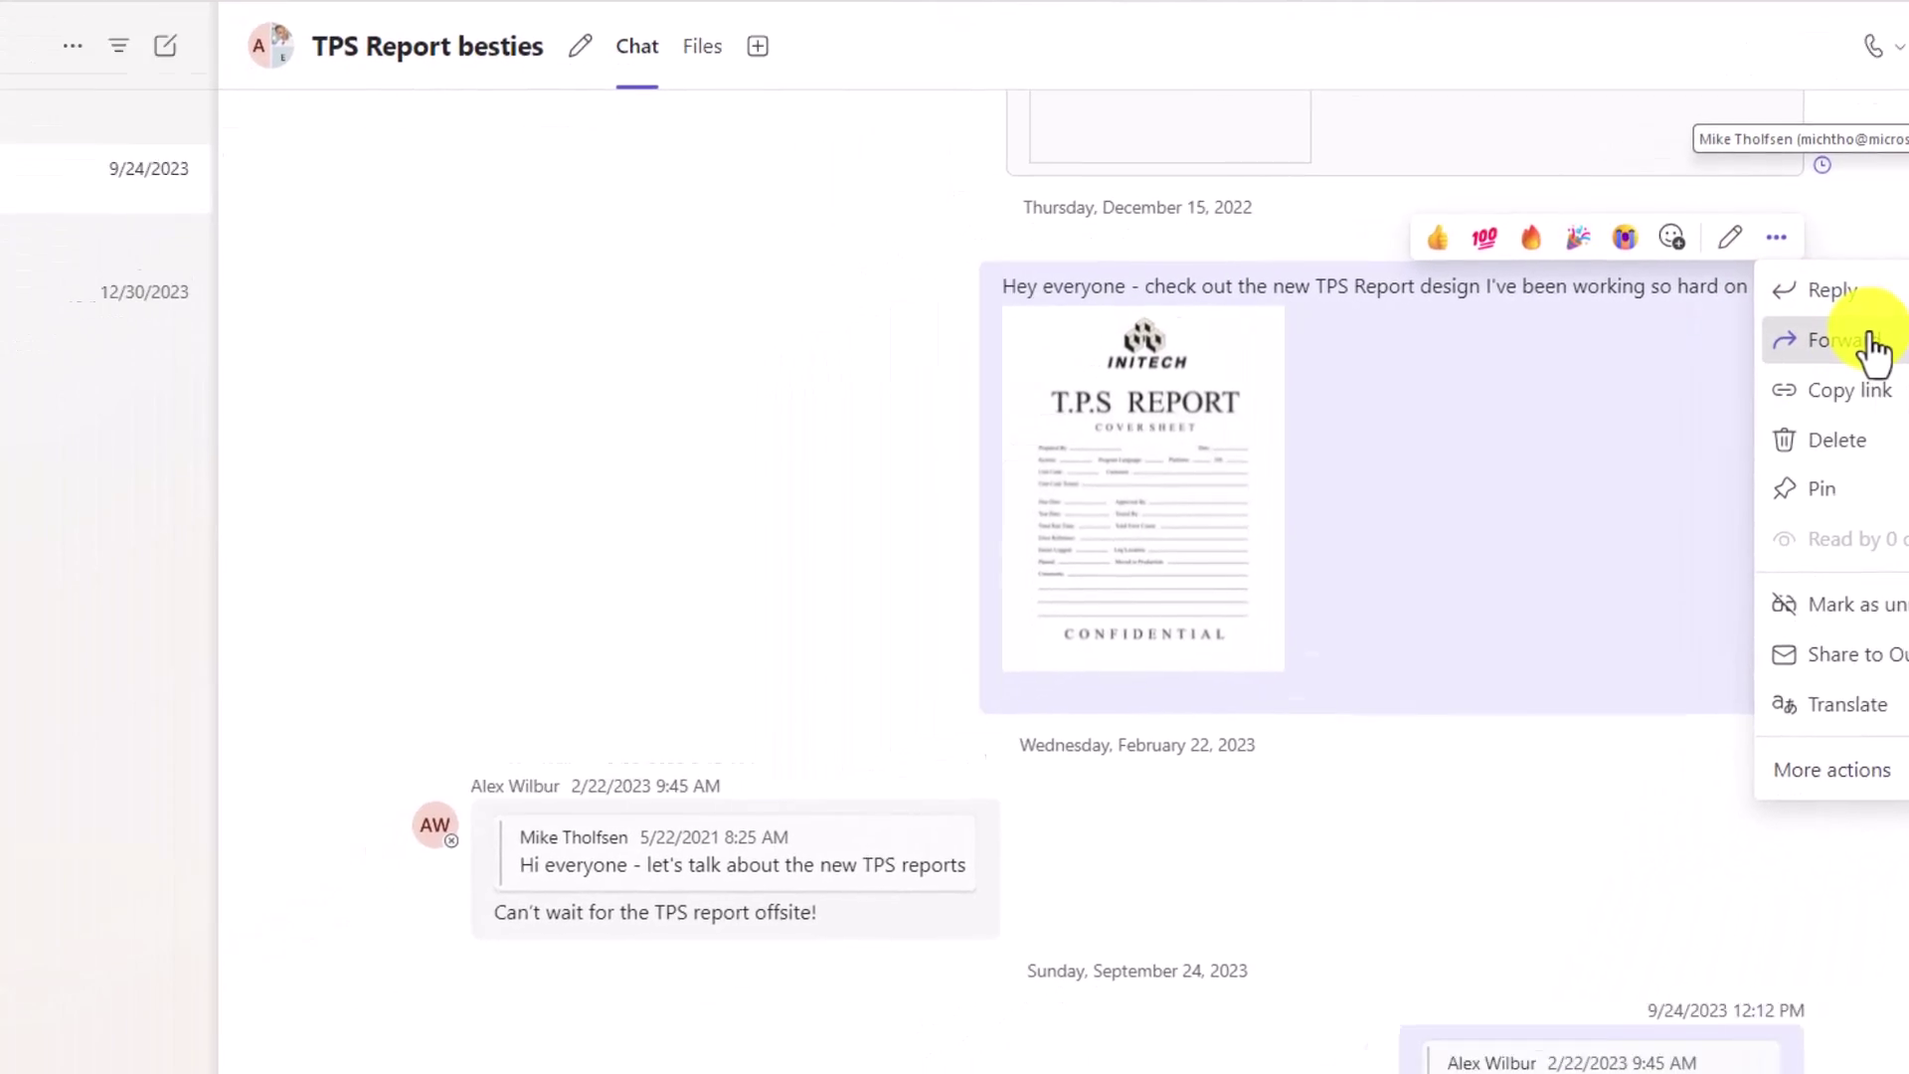
pyautogui.click(1615, 487)
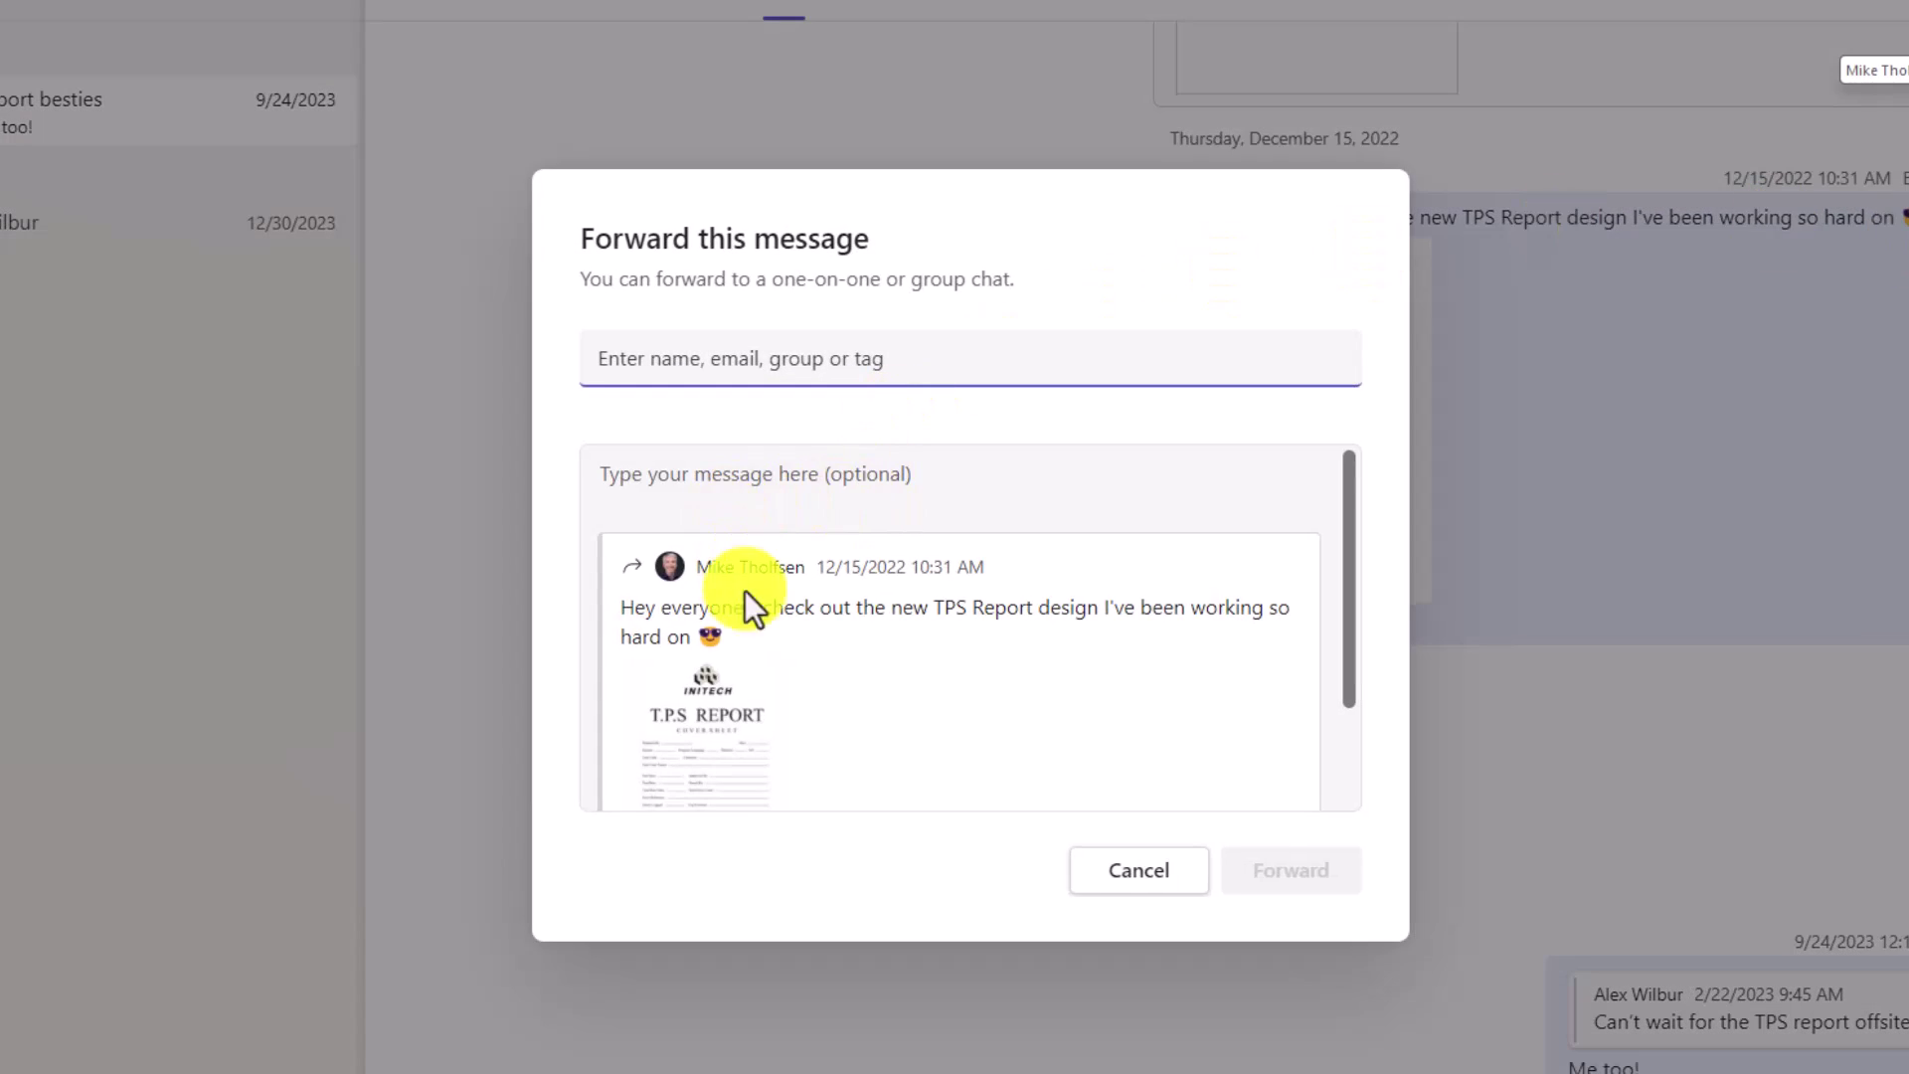
pyautogui.scroll(-2, 894, 612)
pyautogui.scroll(2, 897, 622)
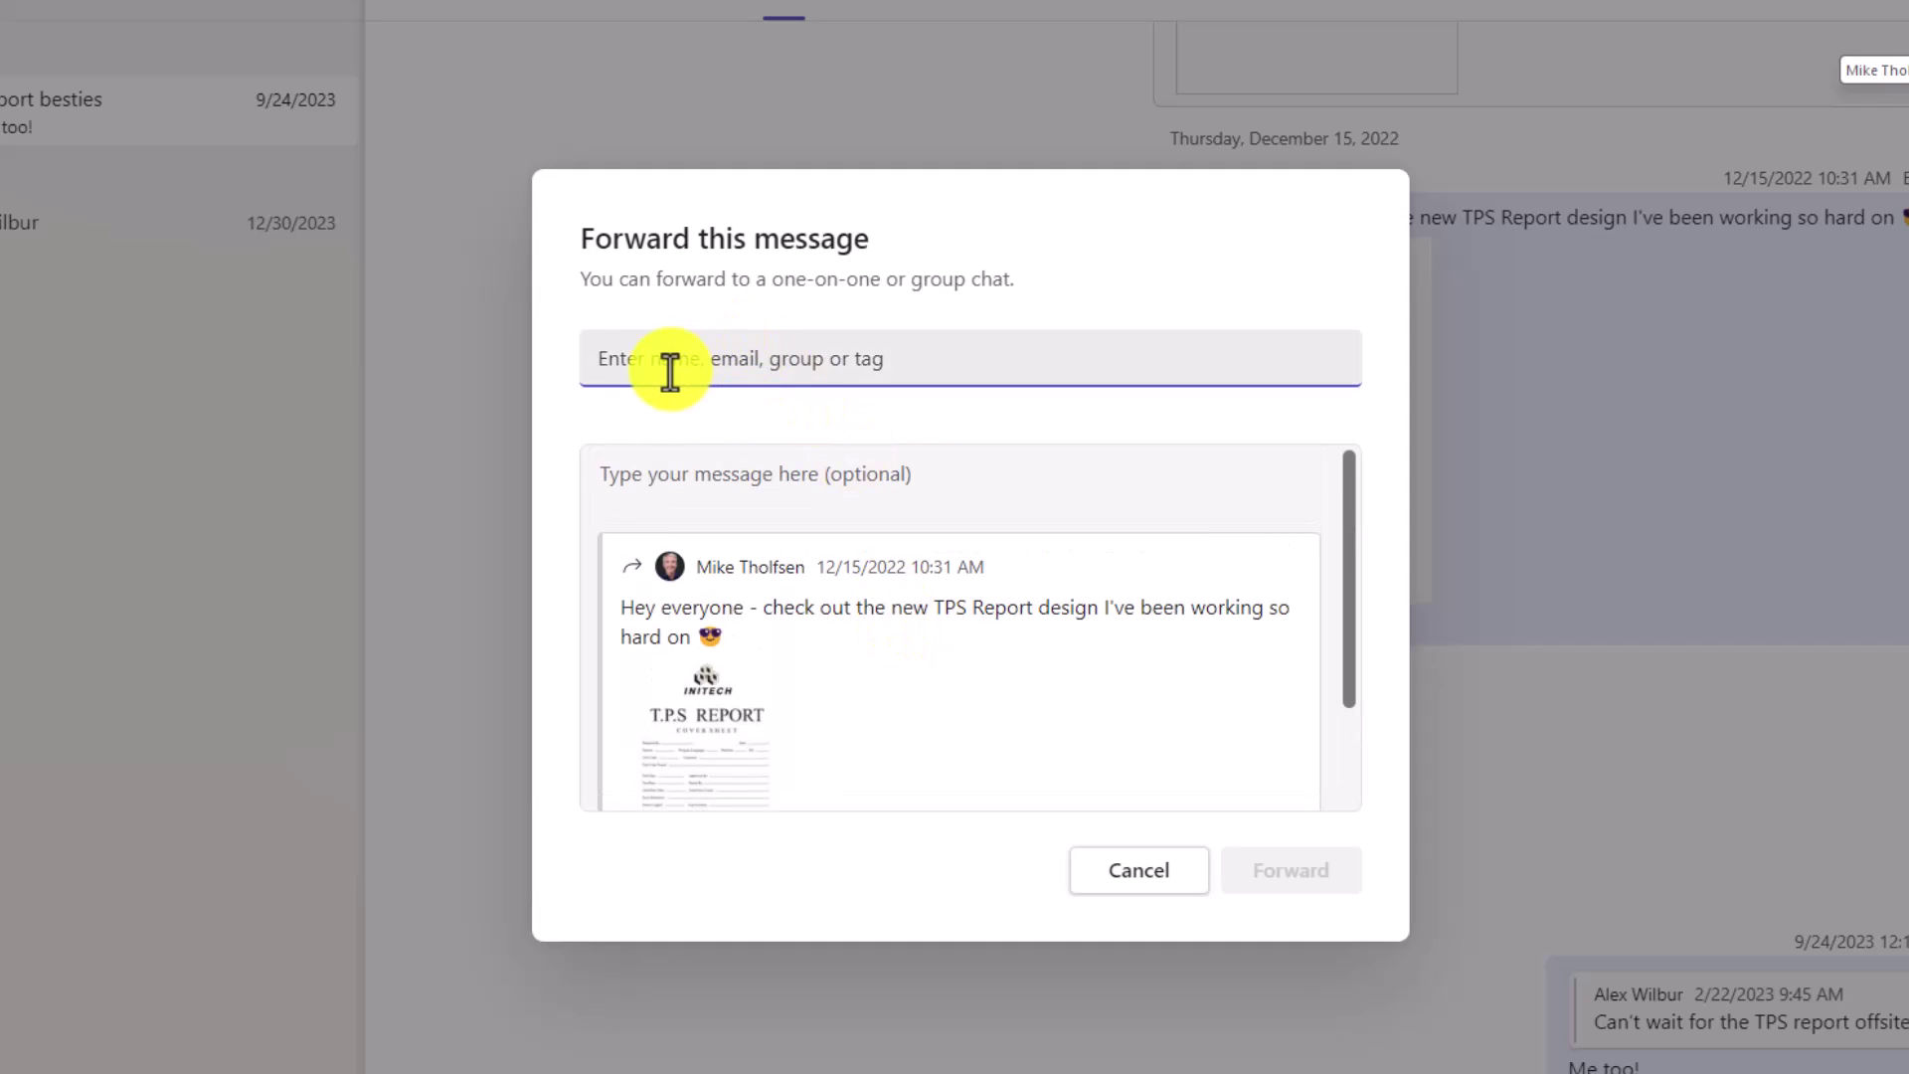
# Step: Forward the message to the contact from the recent one-on-one chat and open that conversation
pyautogui.write('A')
pyautogui.click(766, 411)
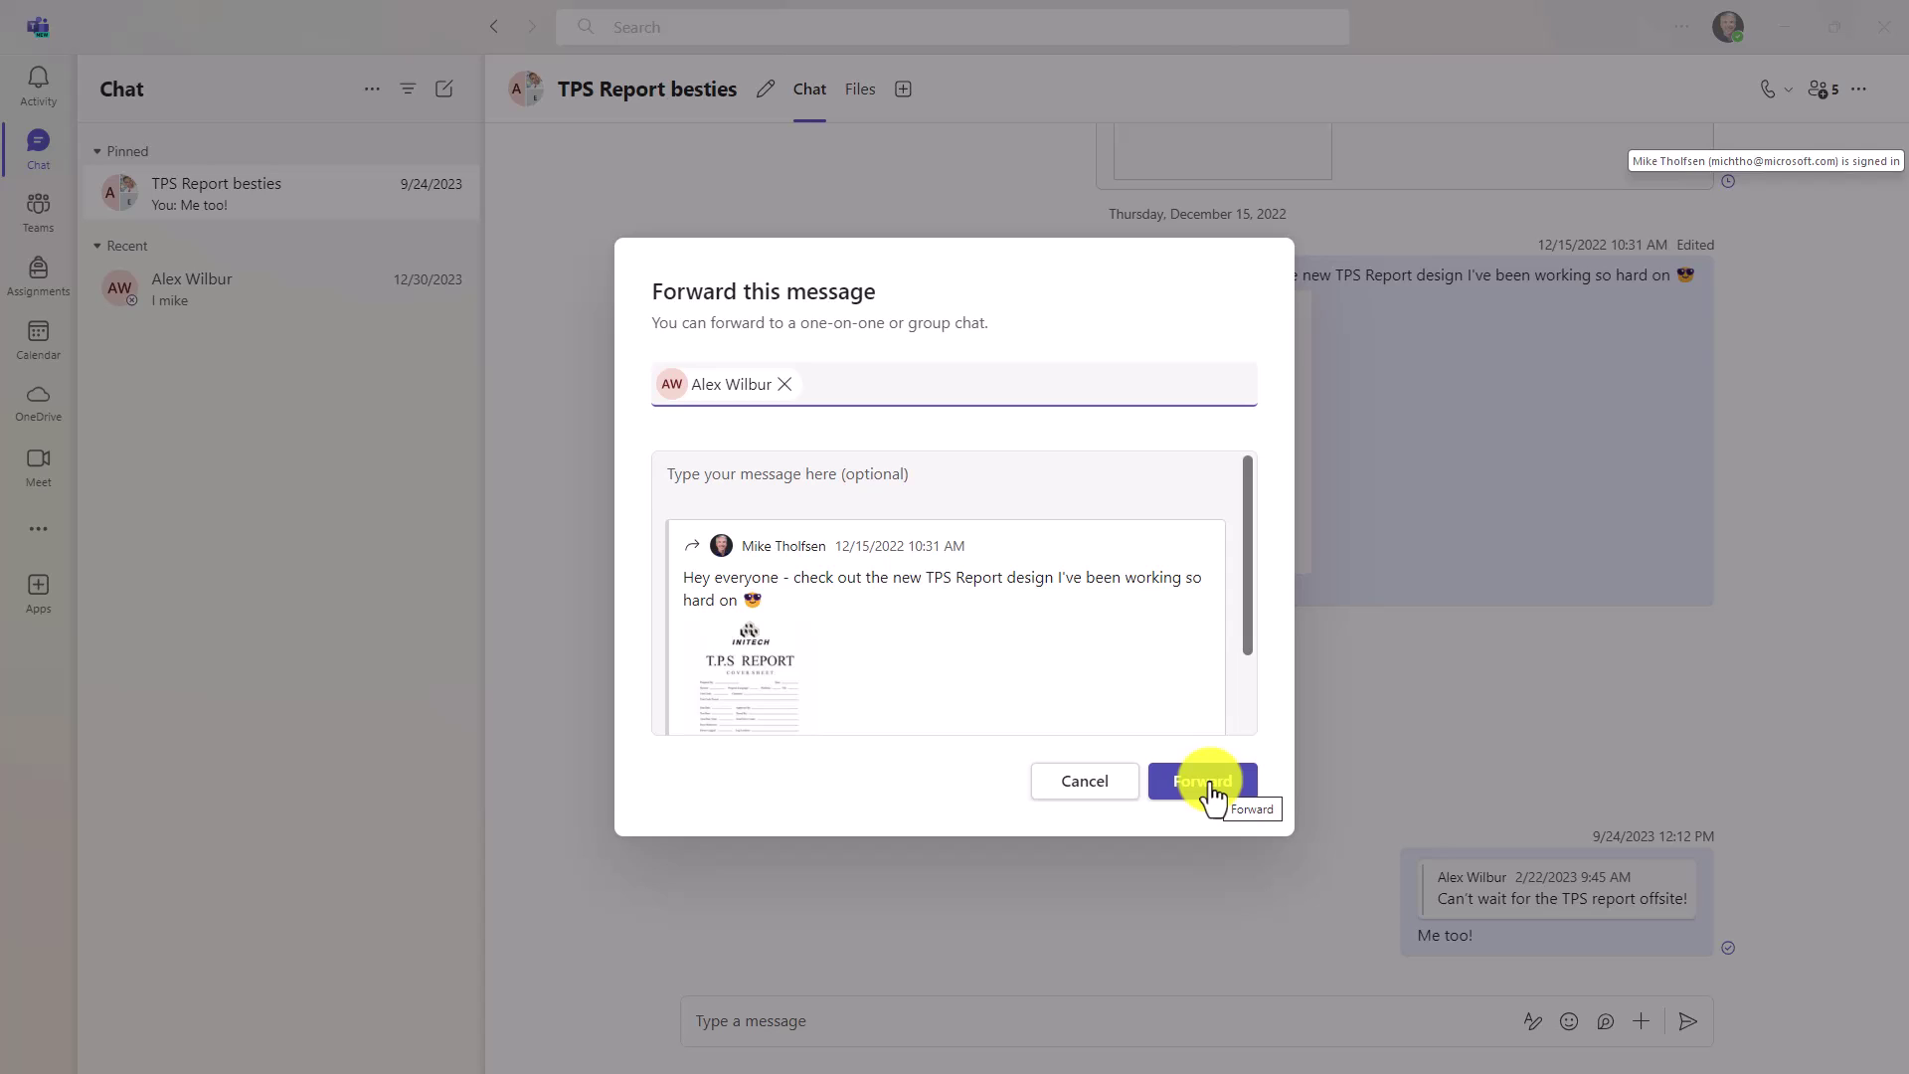
pyautogui.click(1213, 793)
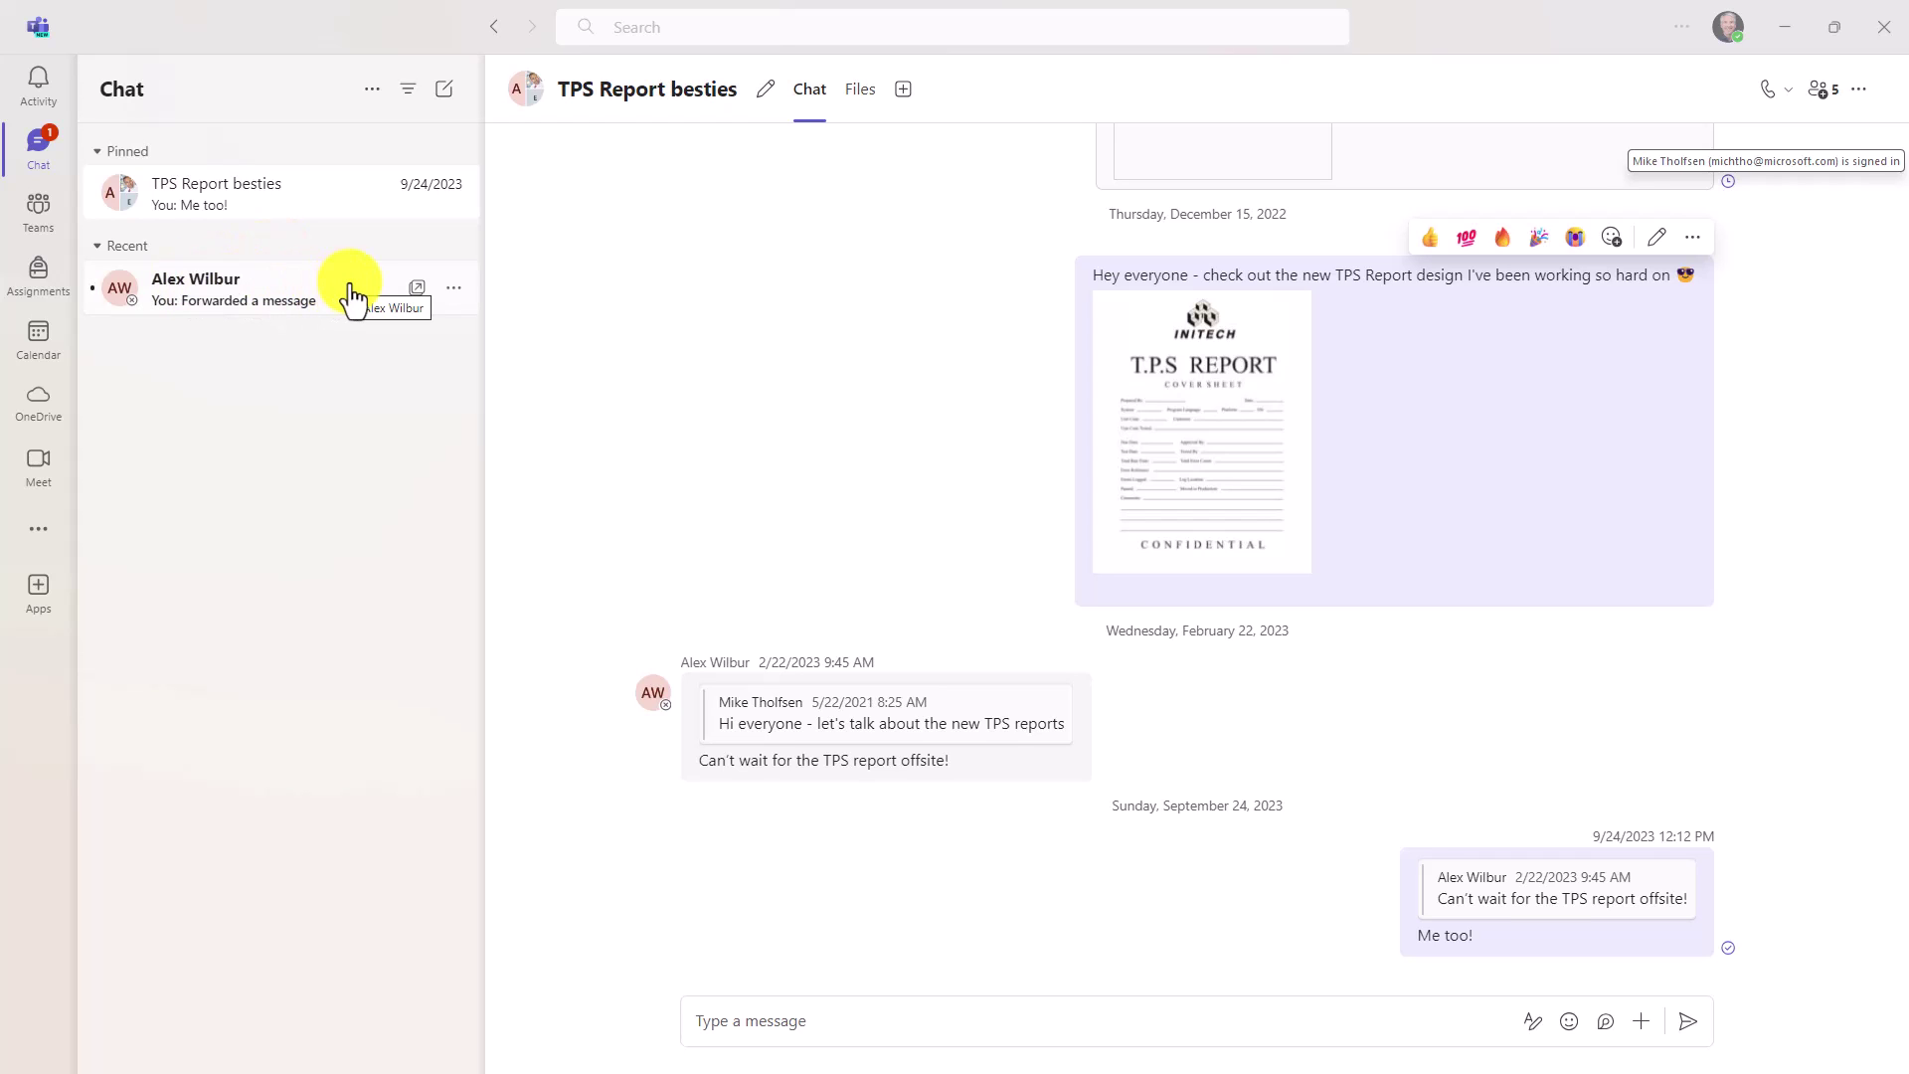
pyautogui.click(260, 303)
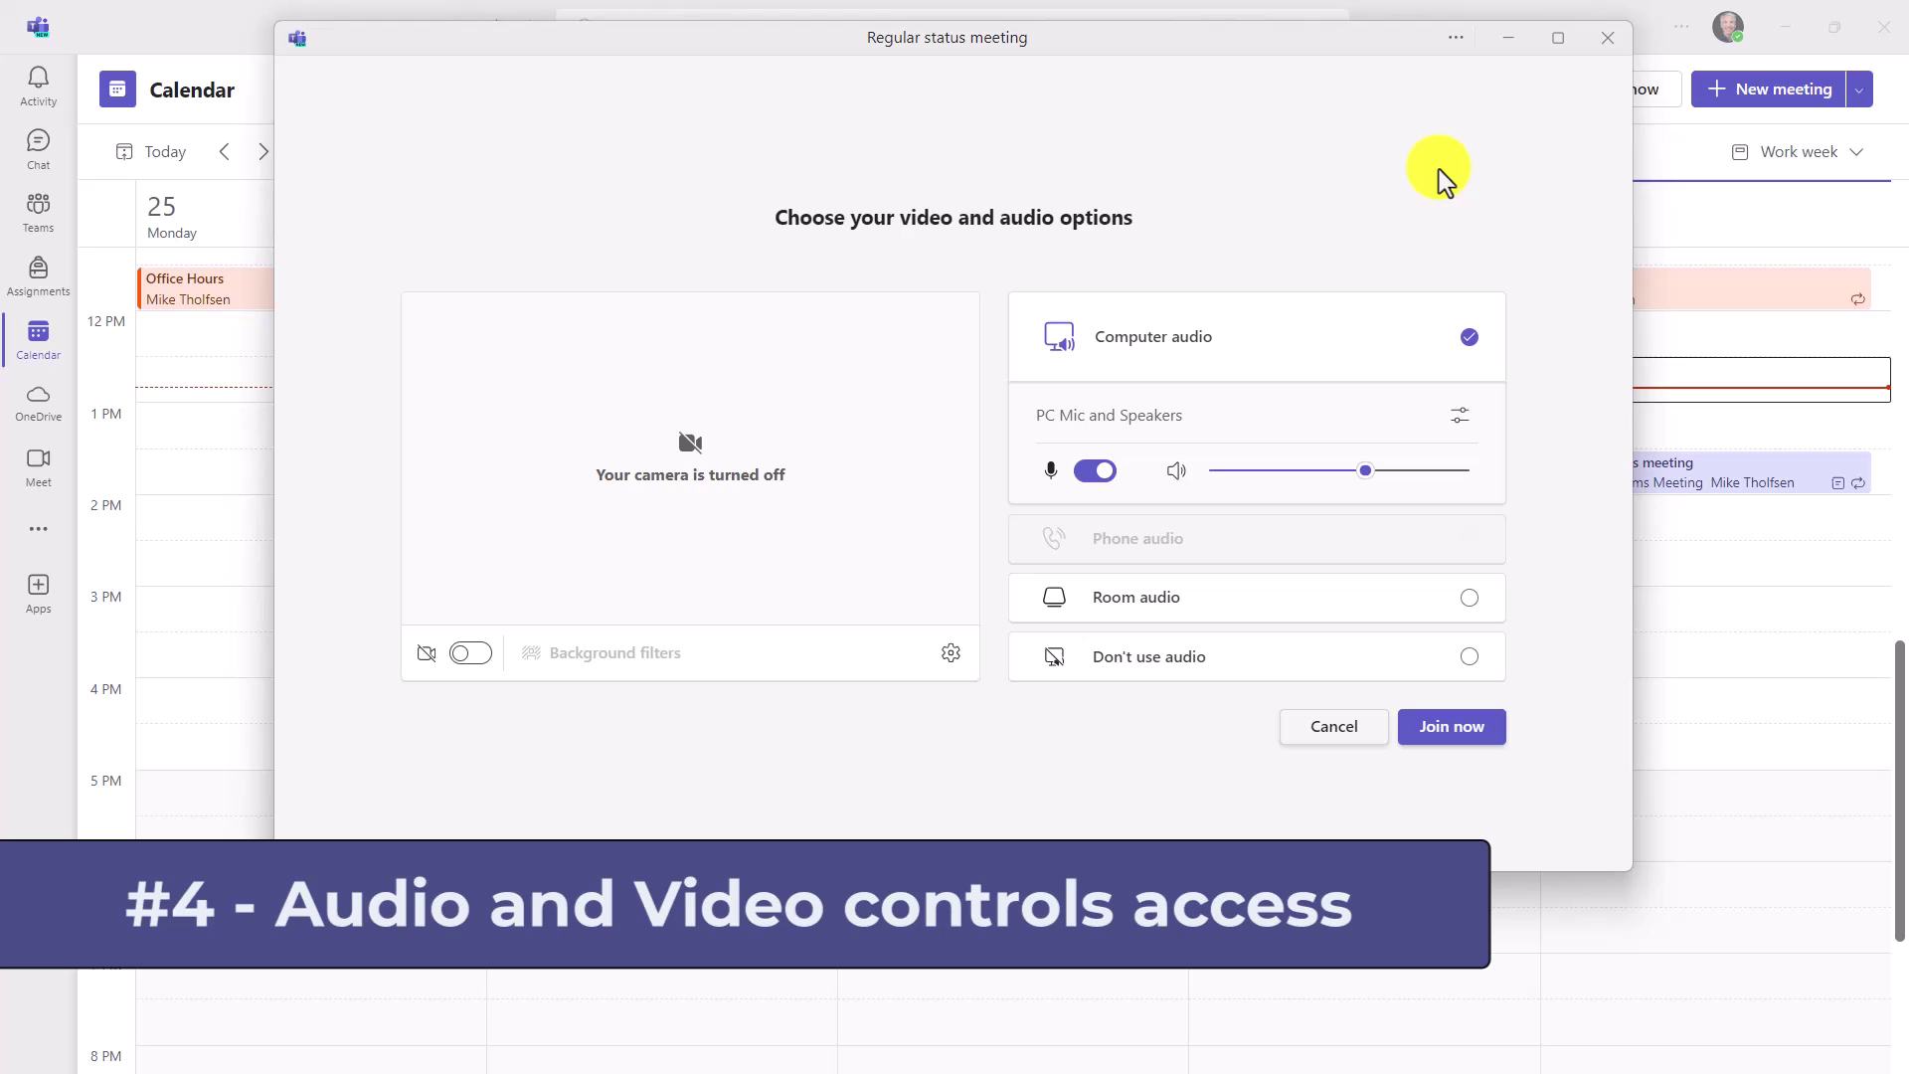
# Step: Join the Regular status meeting with computer audio and review the speaker and microphone options
pyautogui.click(1468, 740)
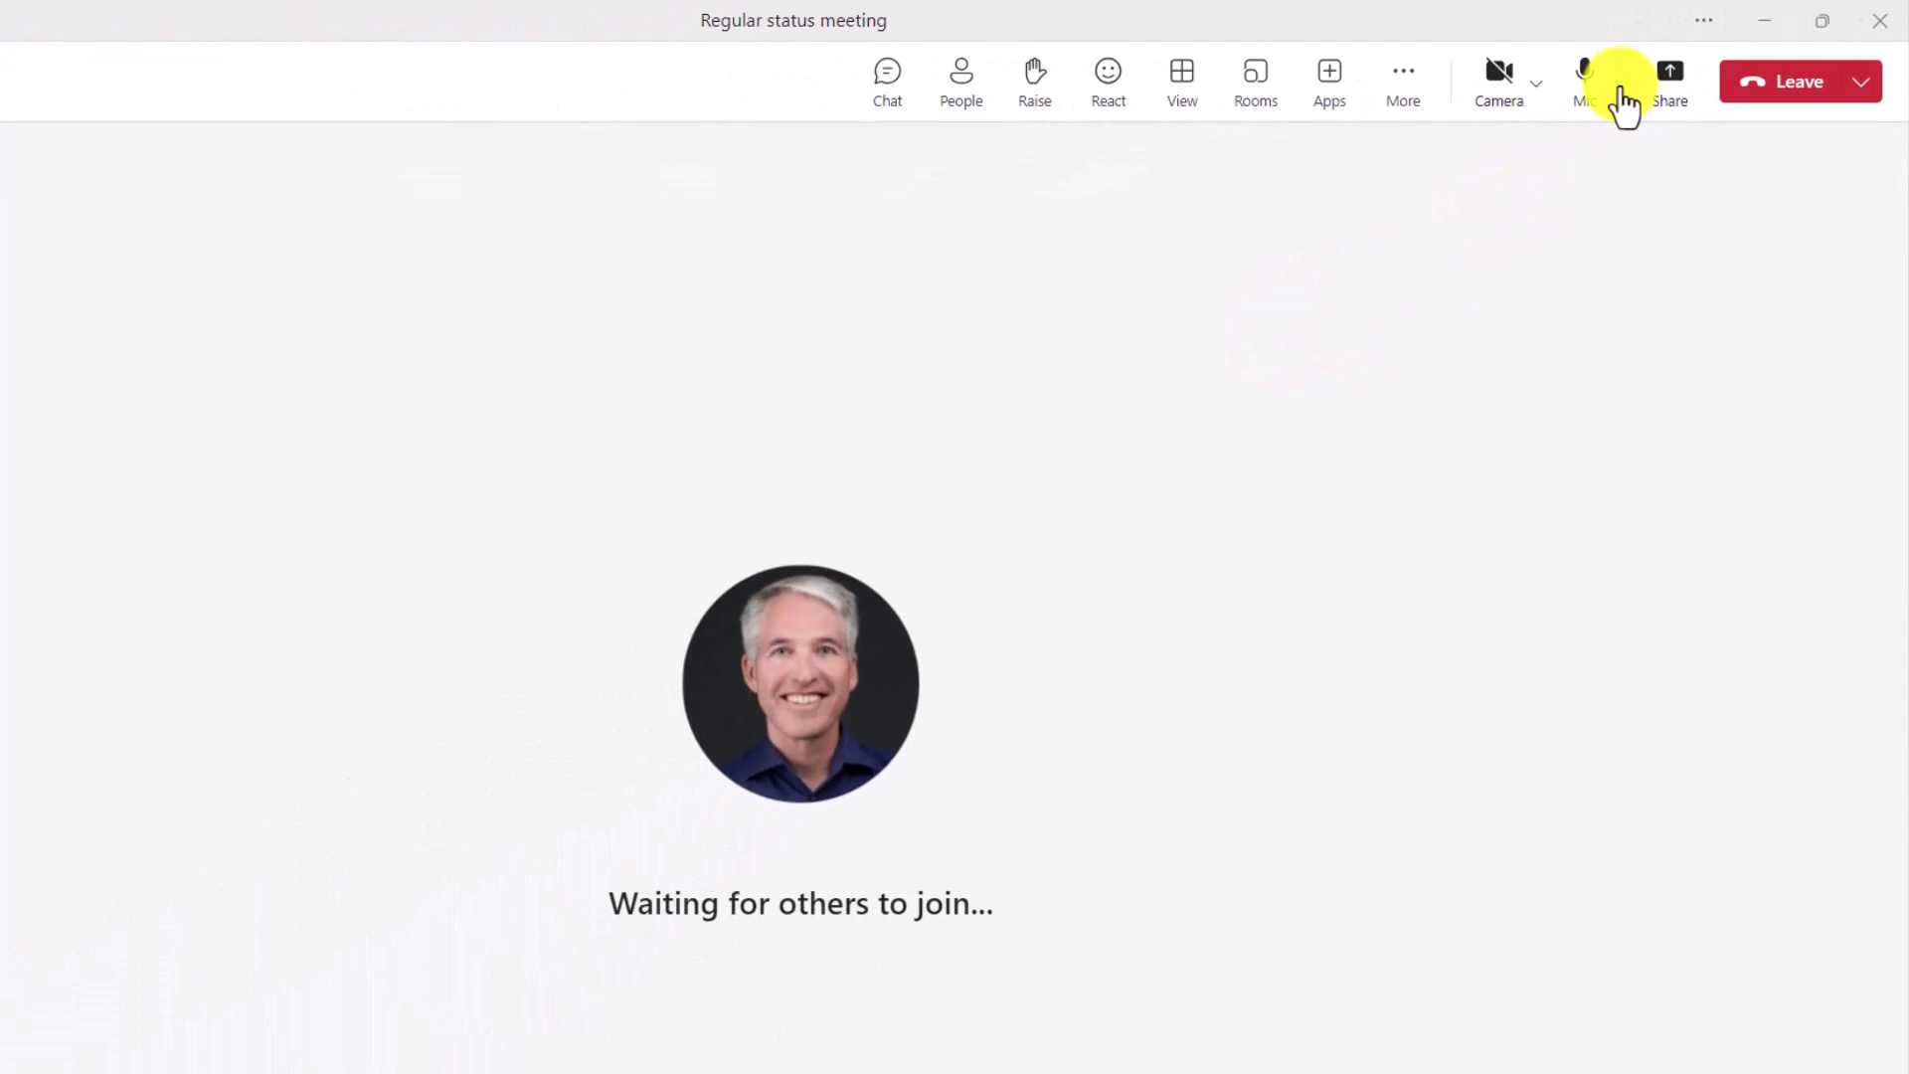
pyautogui.click(1621, 90)
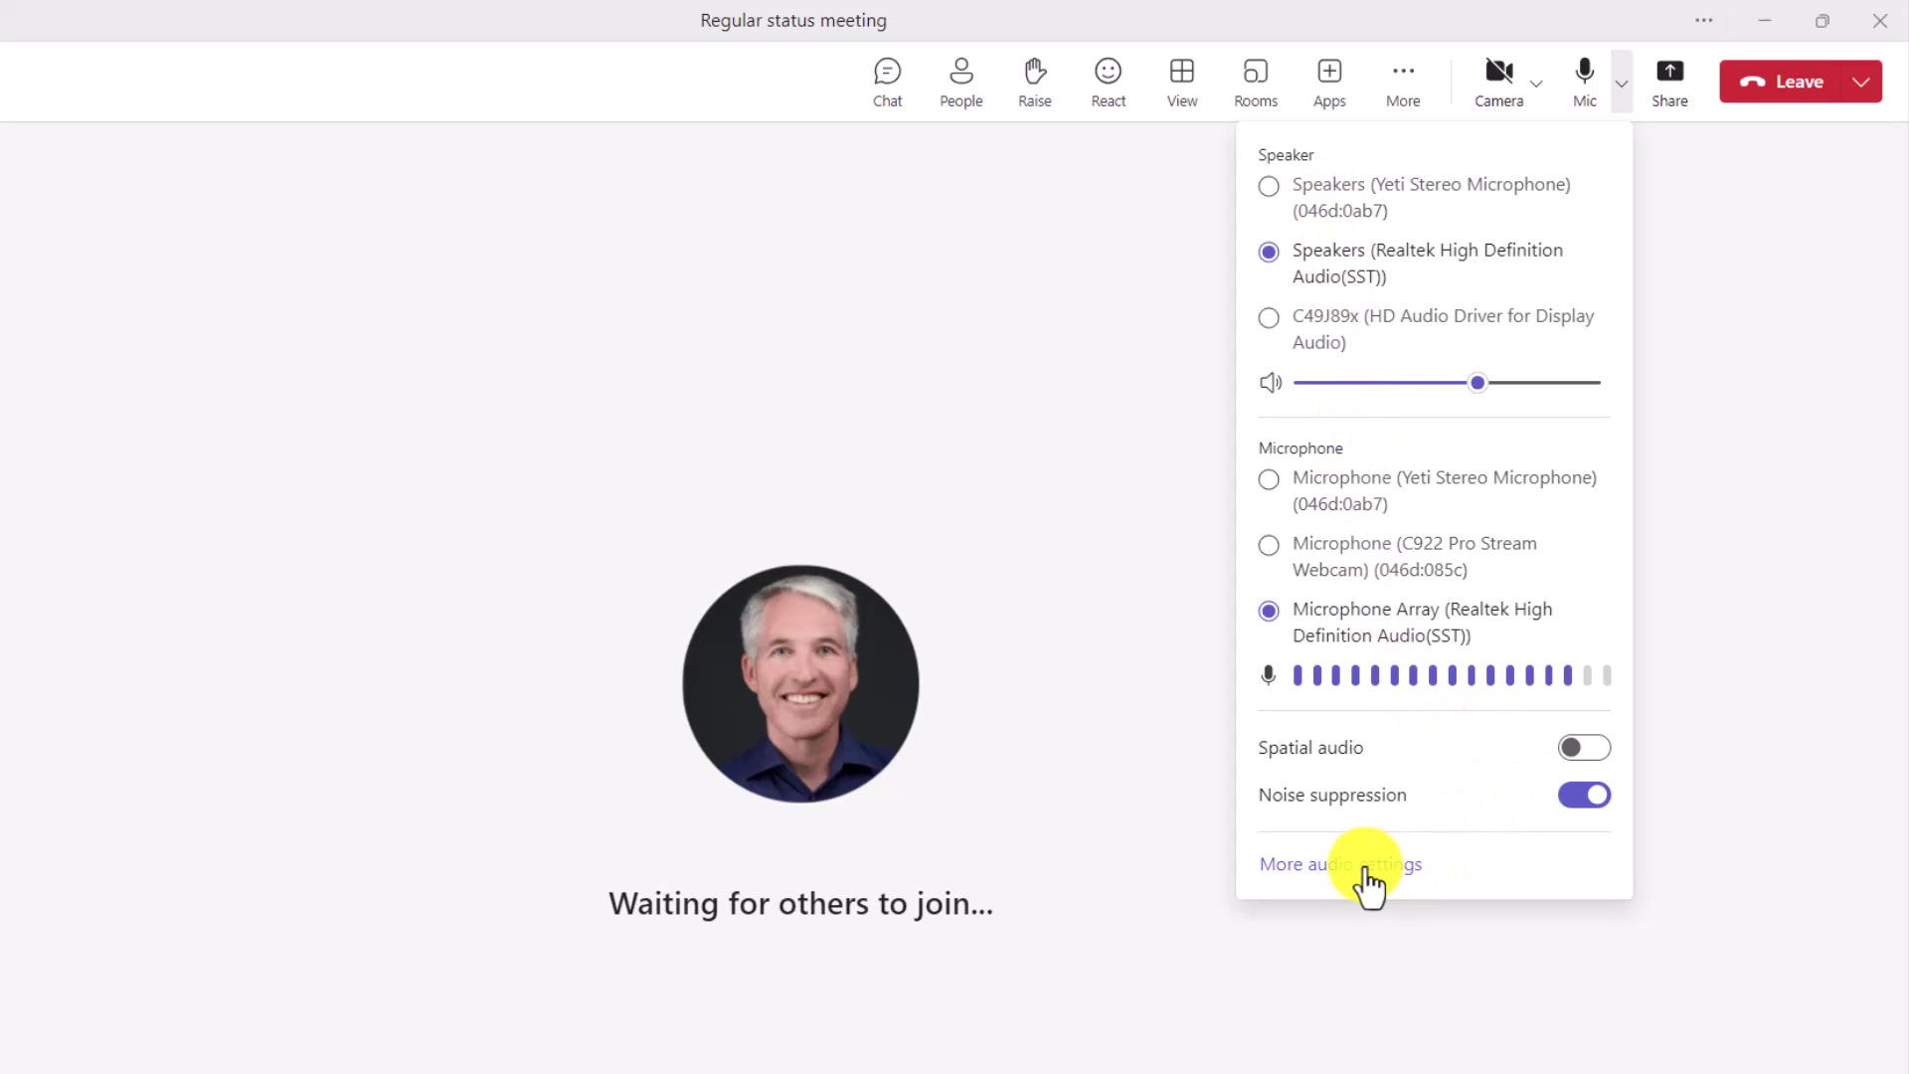
pyautogui.click(1620, 95)
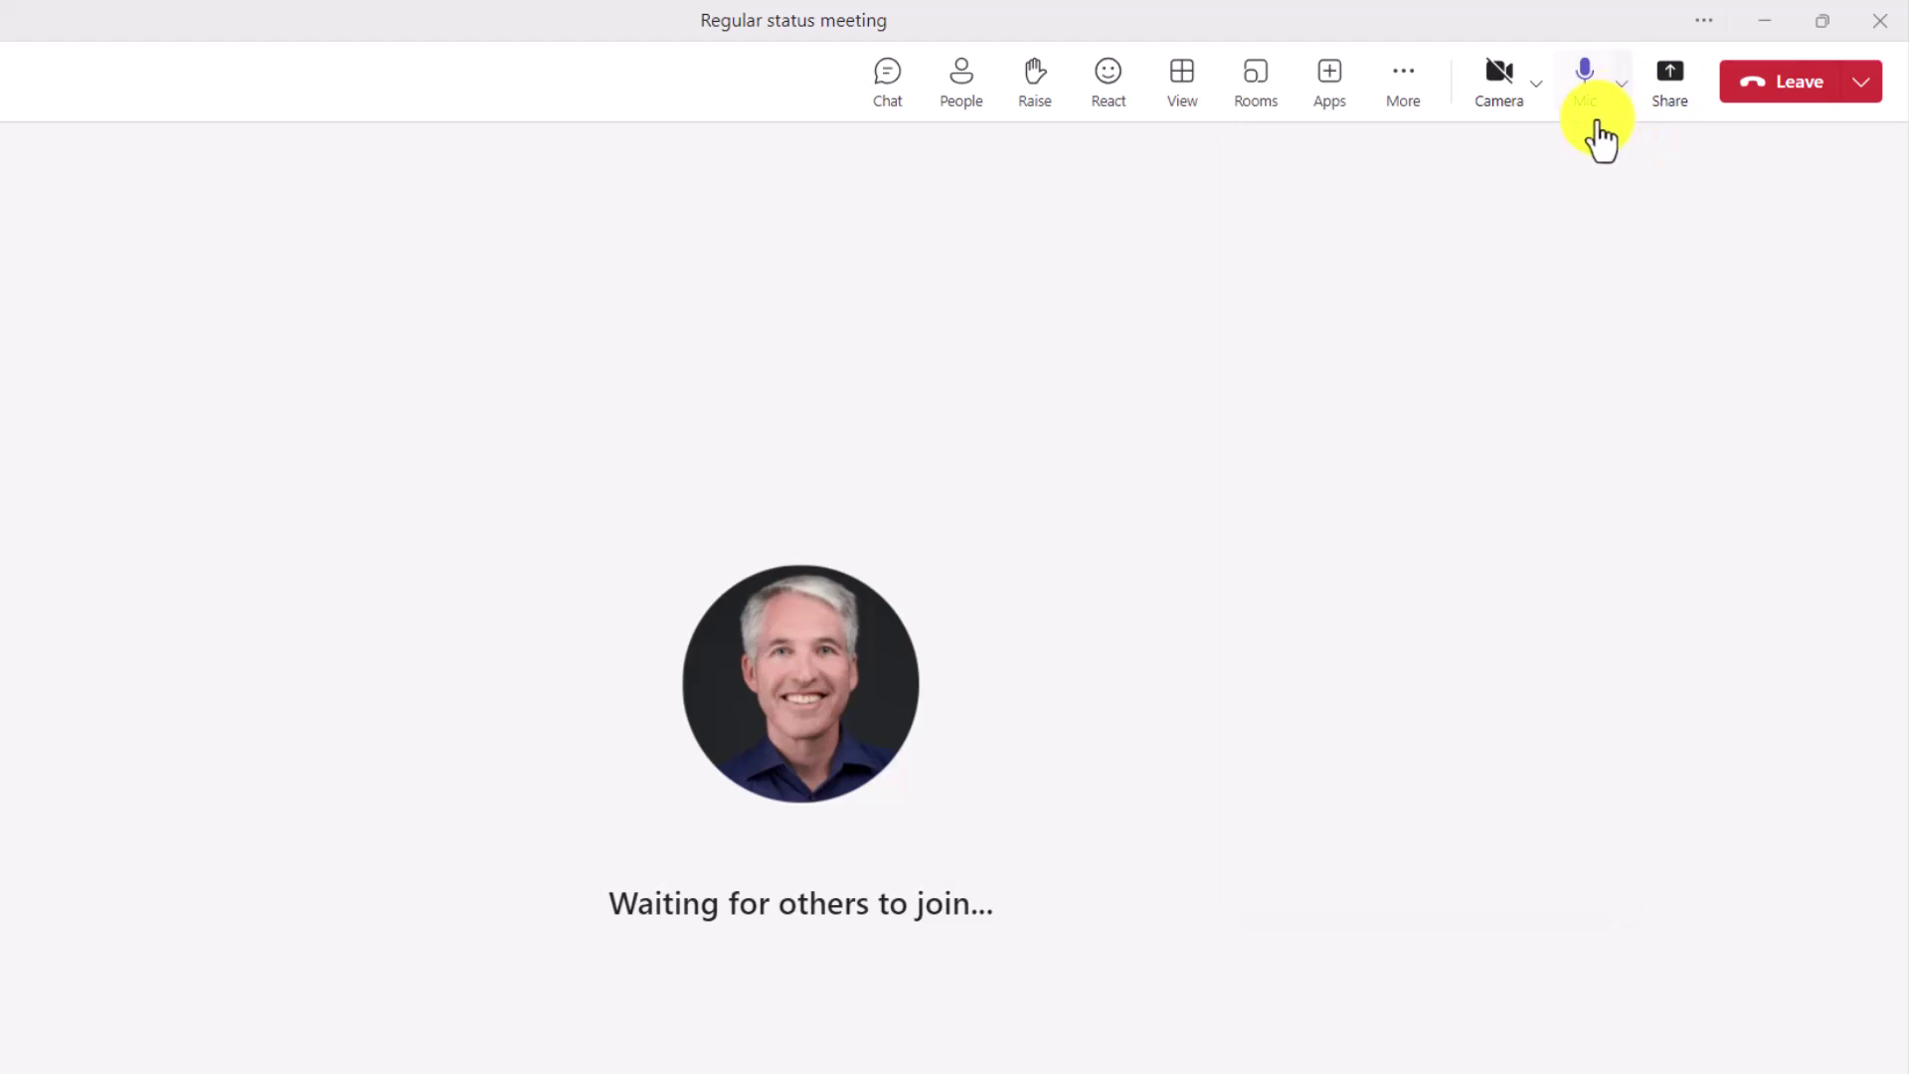
# Step: Open the full video effects and settings from the camera options and browse the available backgrounds
pyautogui.click(1536, 91)
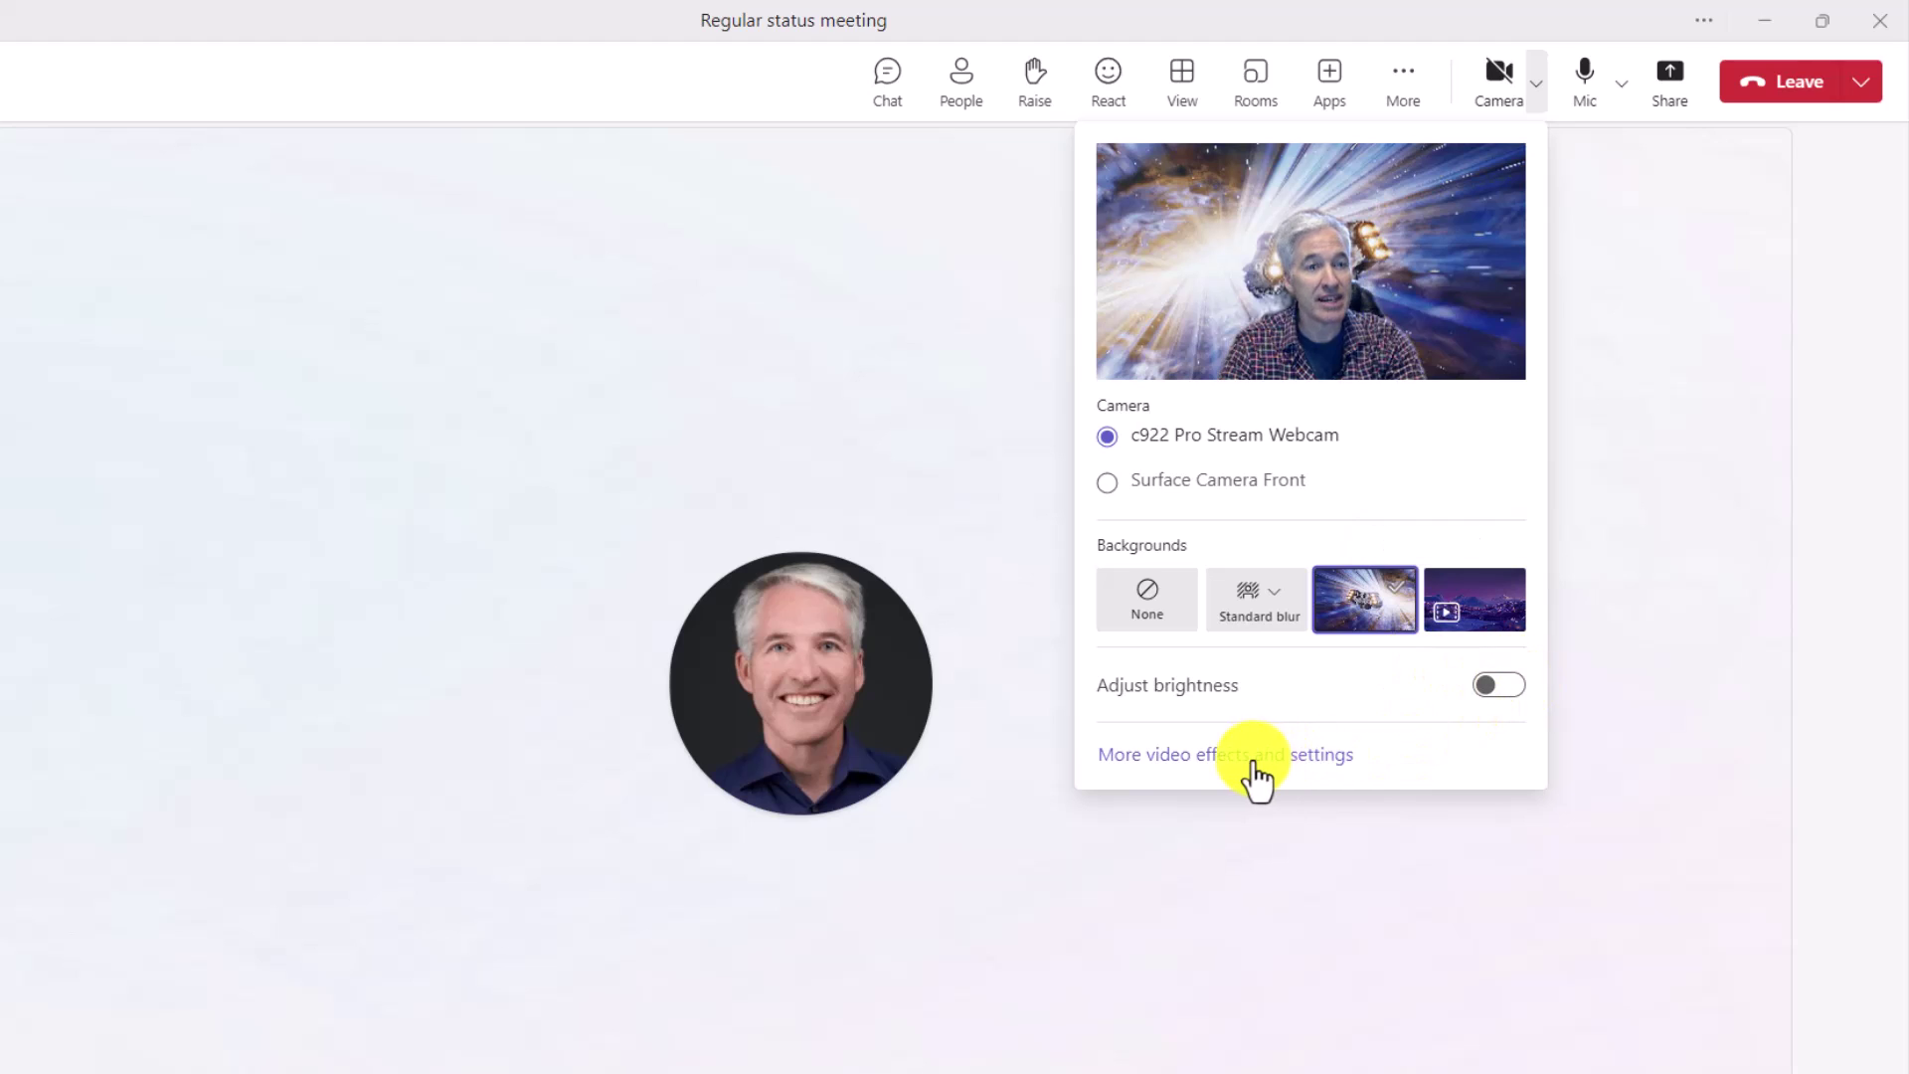
pyautogui.click(1158, 758)
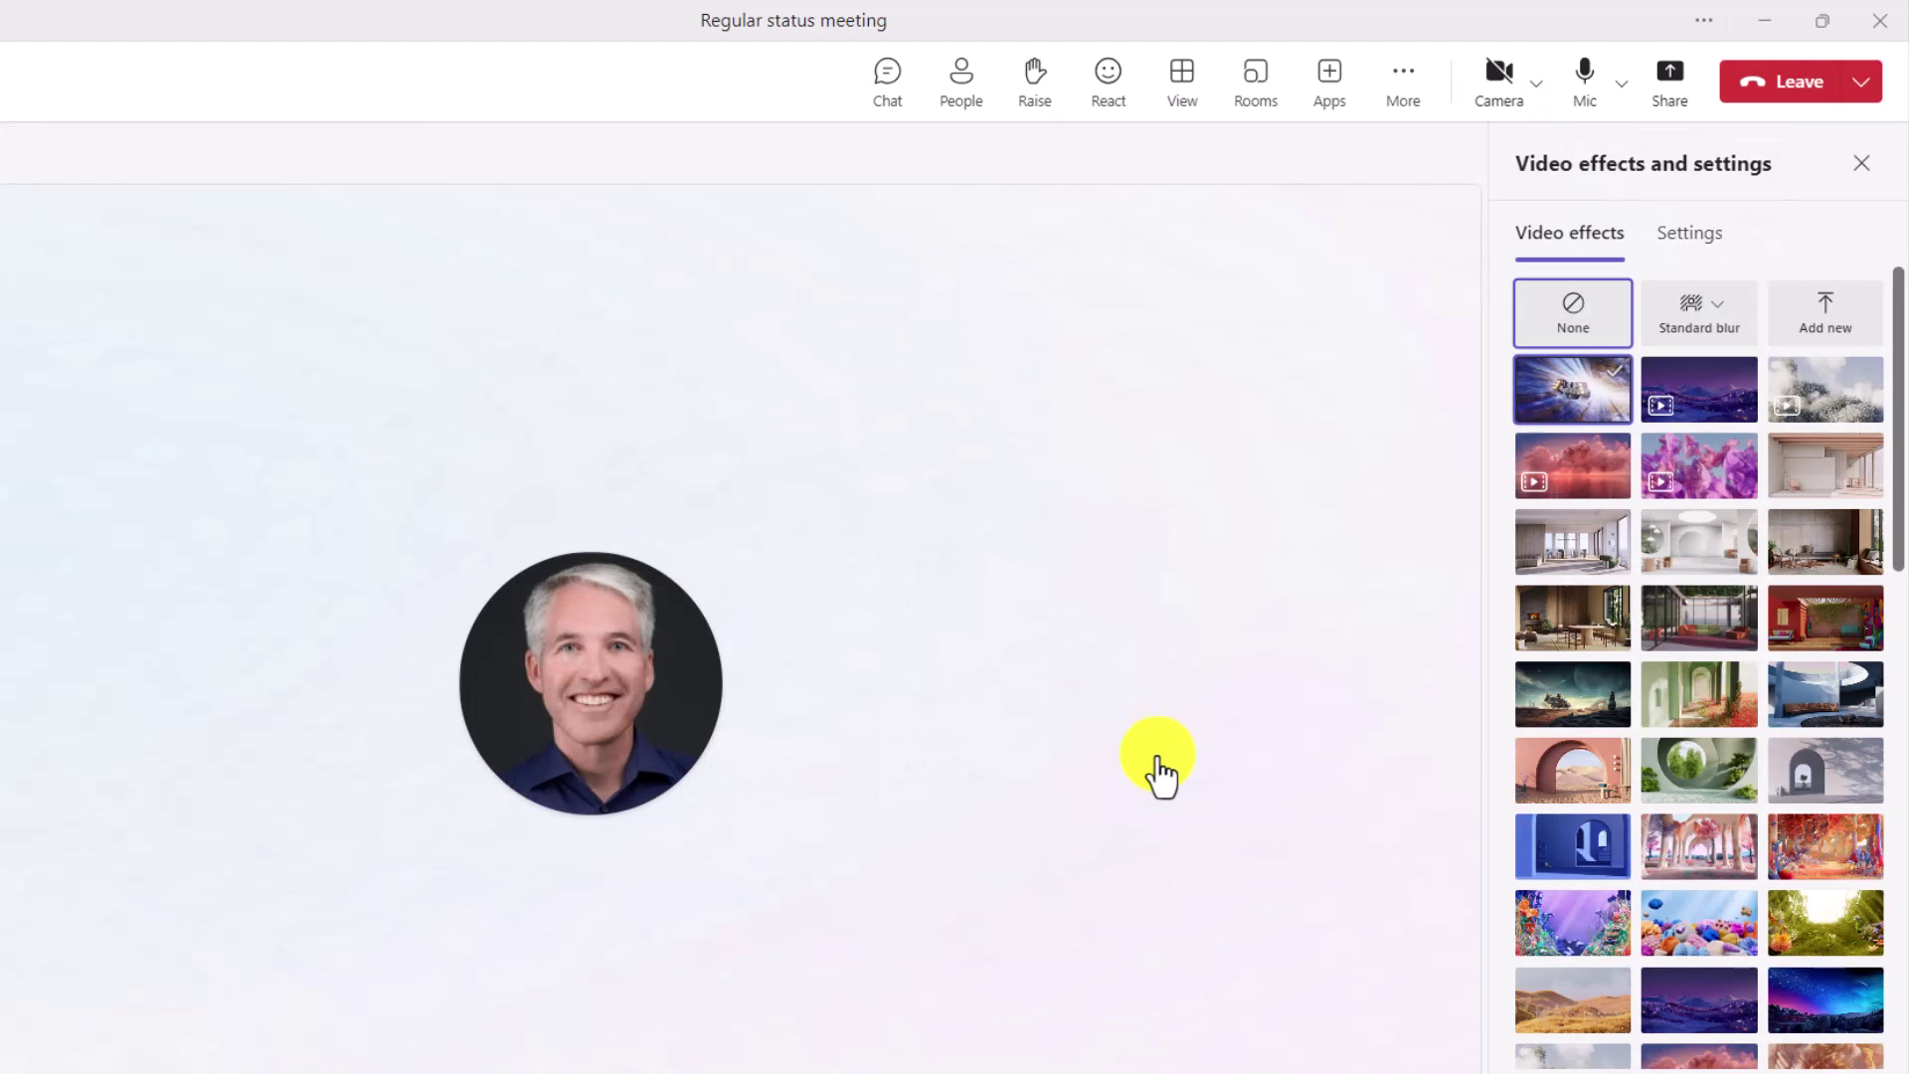
pyautogui.scroll(-2, 1710, 741)
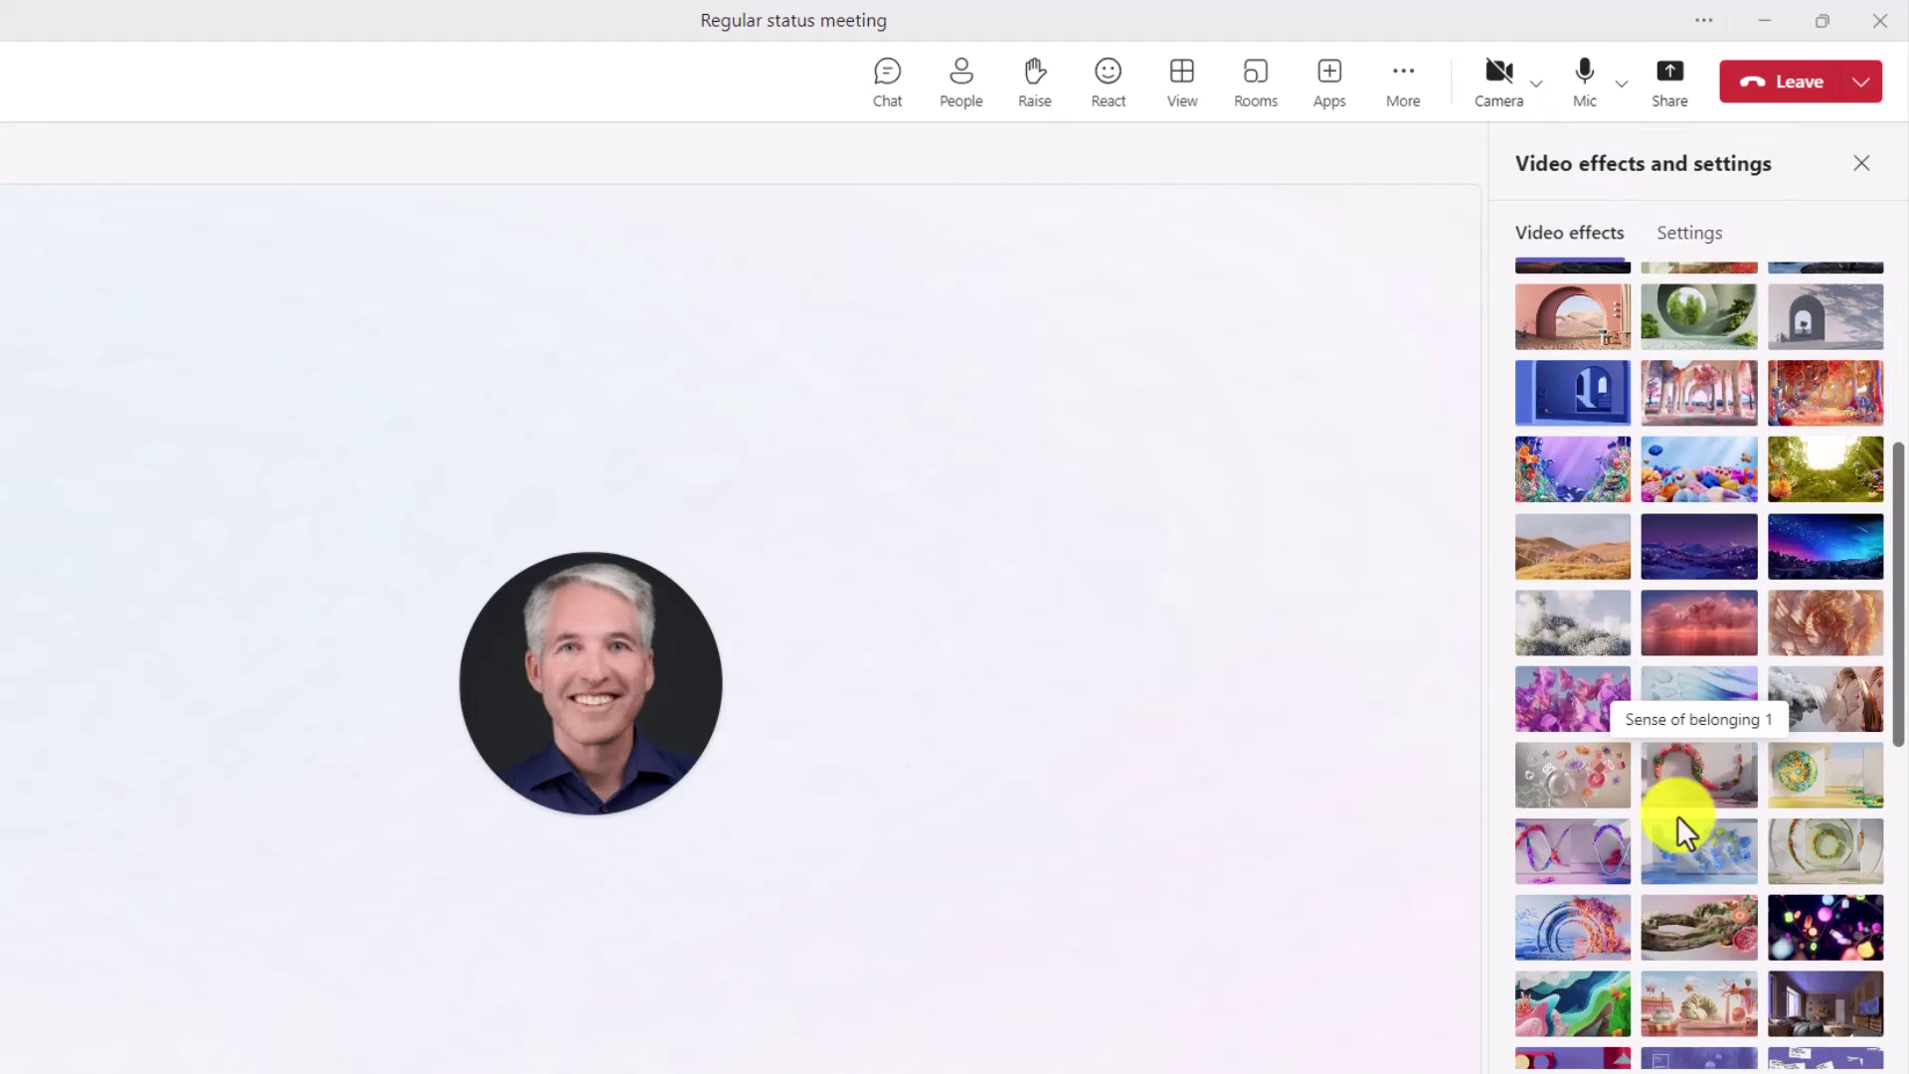
pyautogui.scroll(5, 1678, 817)
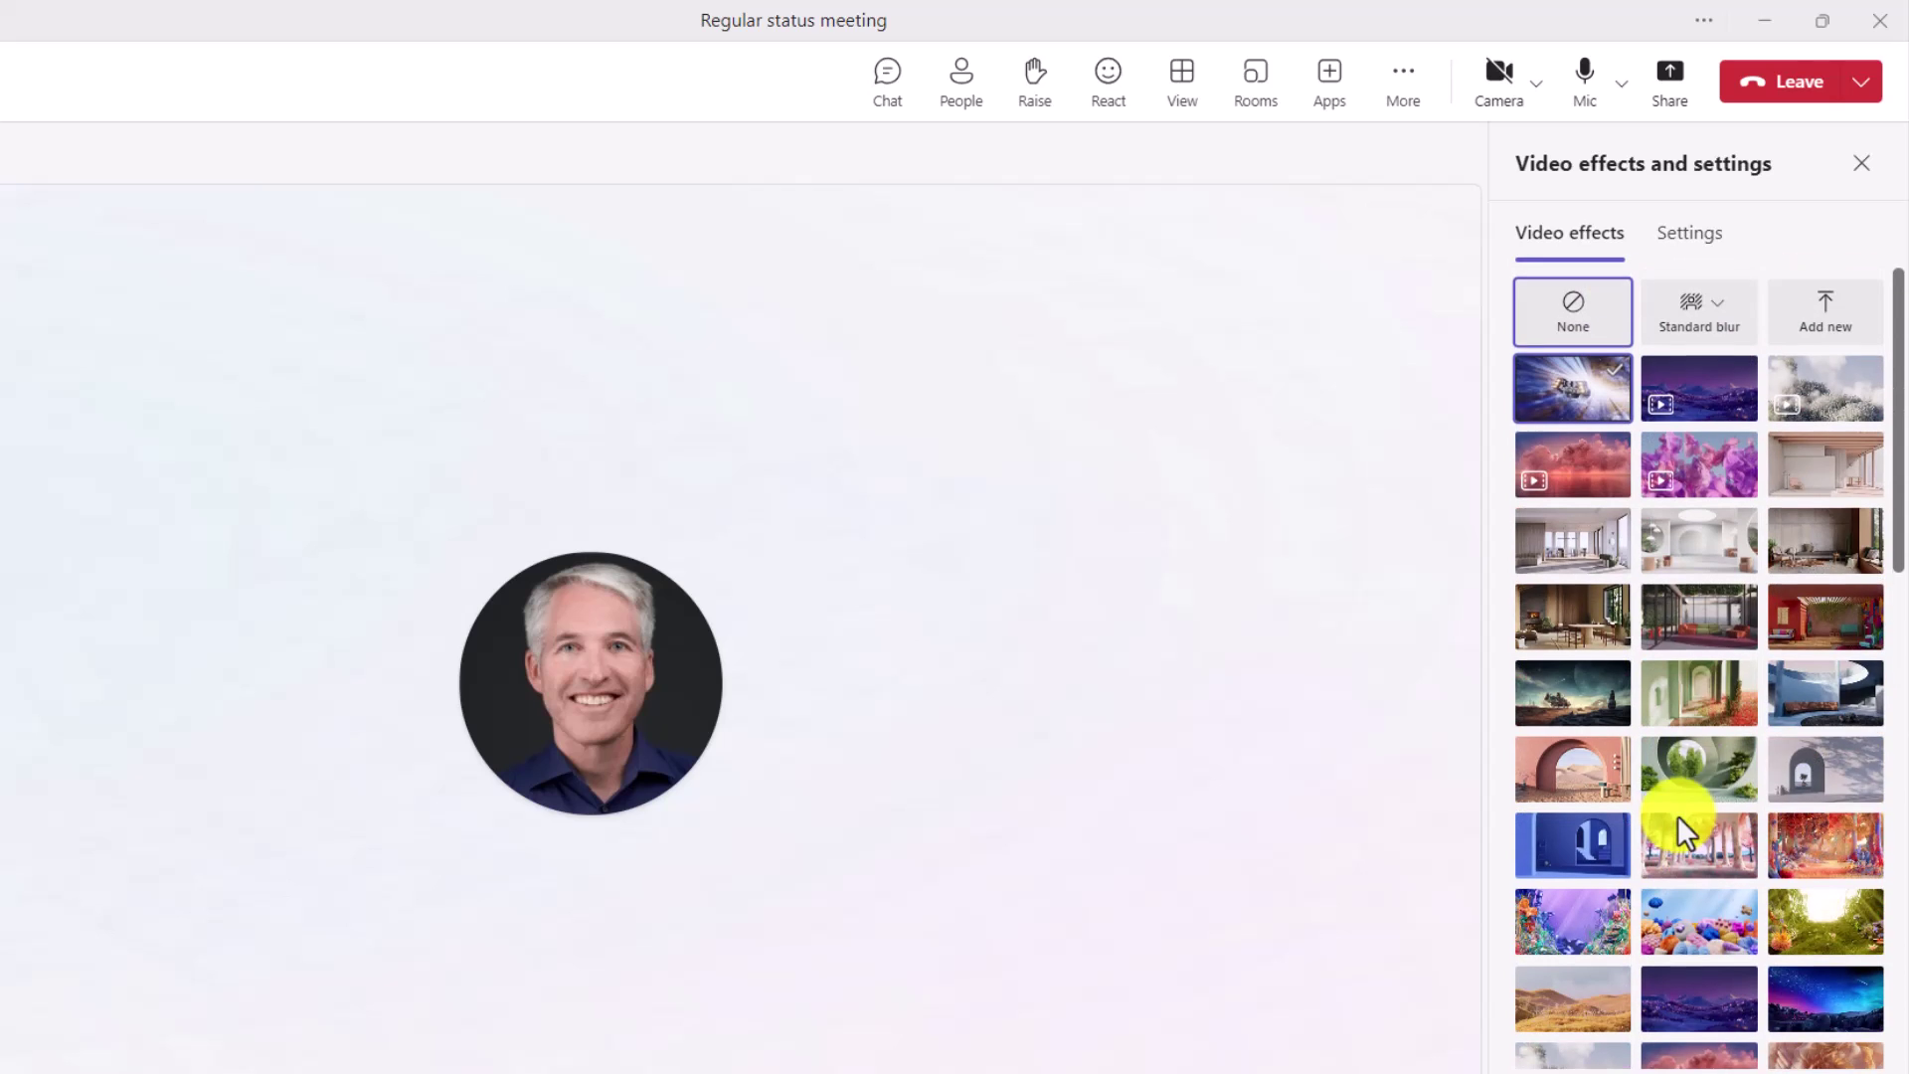
# Step: Recheck the camera quick options and the microphone options in the meeting
pyautogui.click(1543, 97)
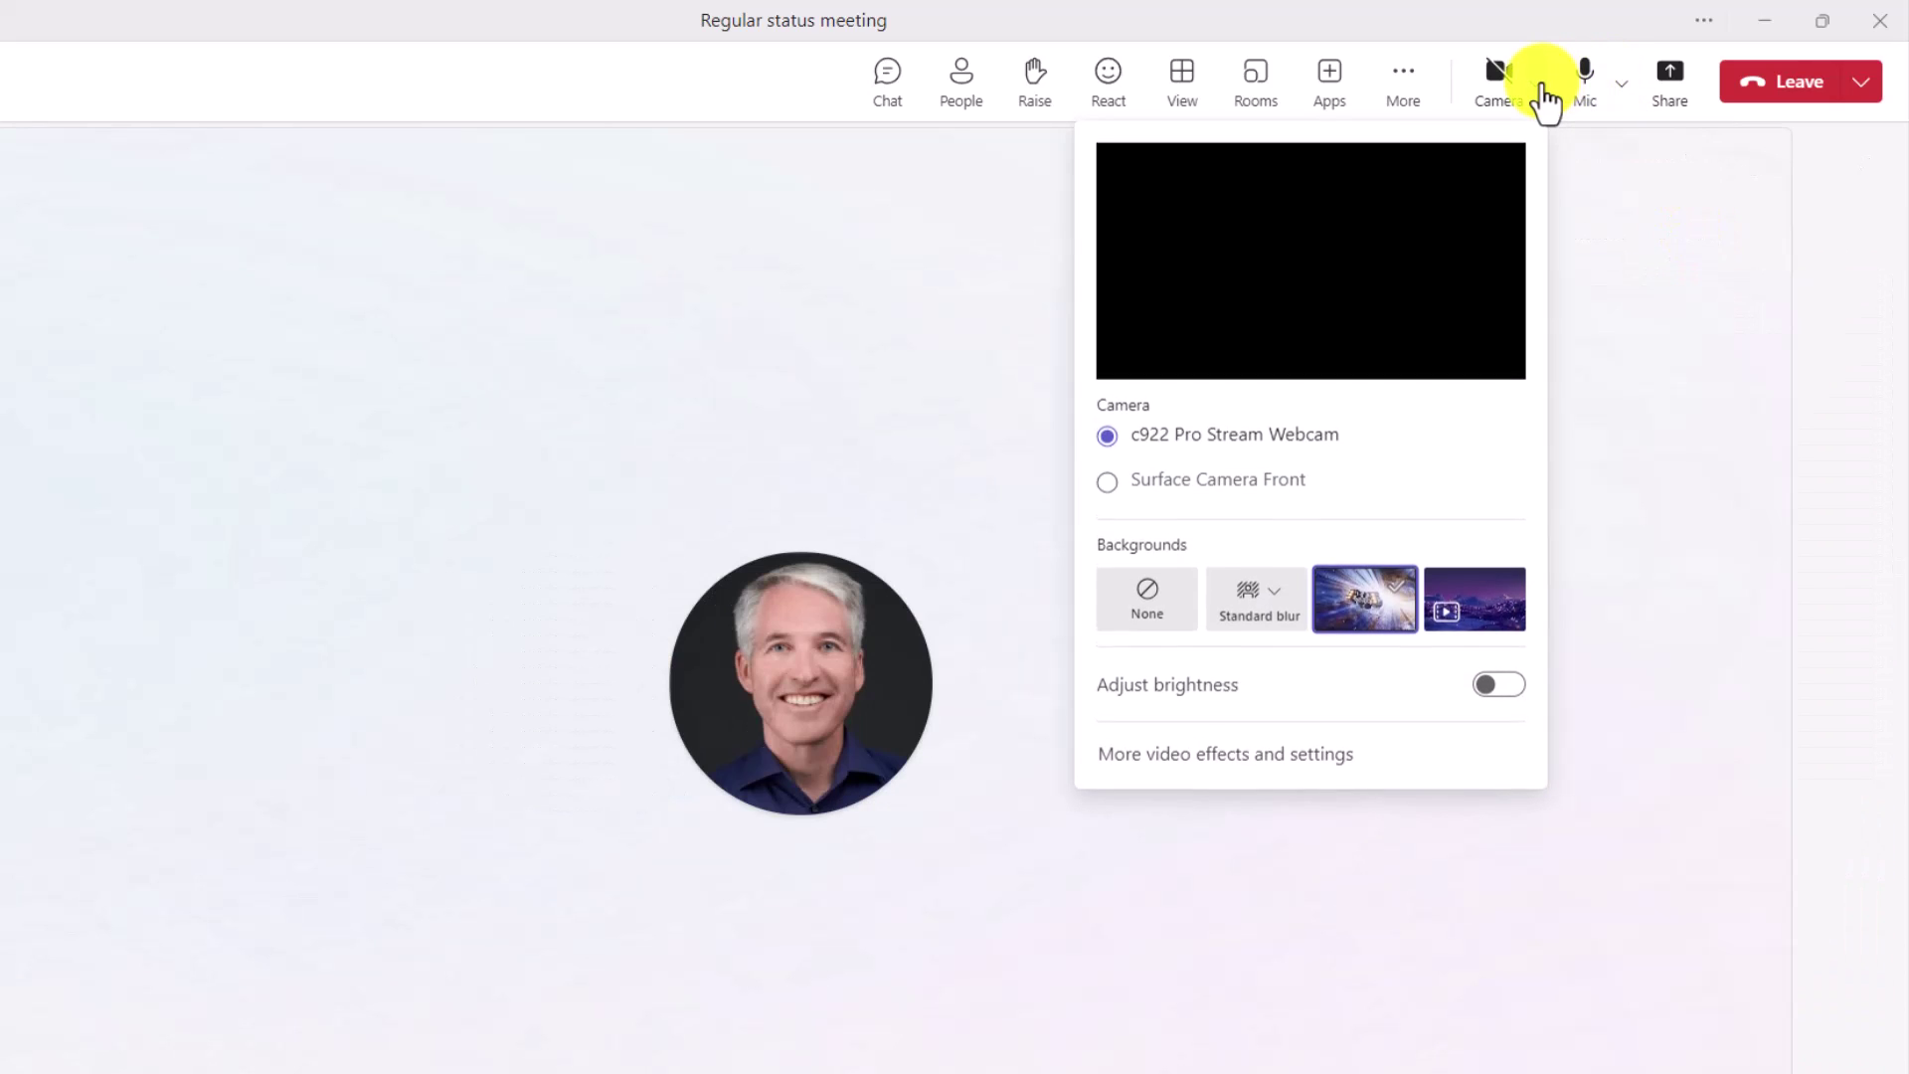
pyautogui.click(1614, 85)
pyautogui.click(1621, 88)
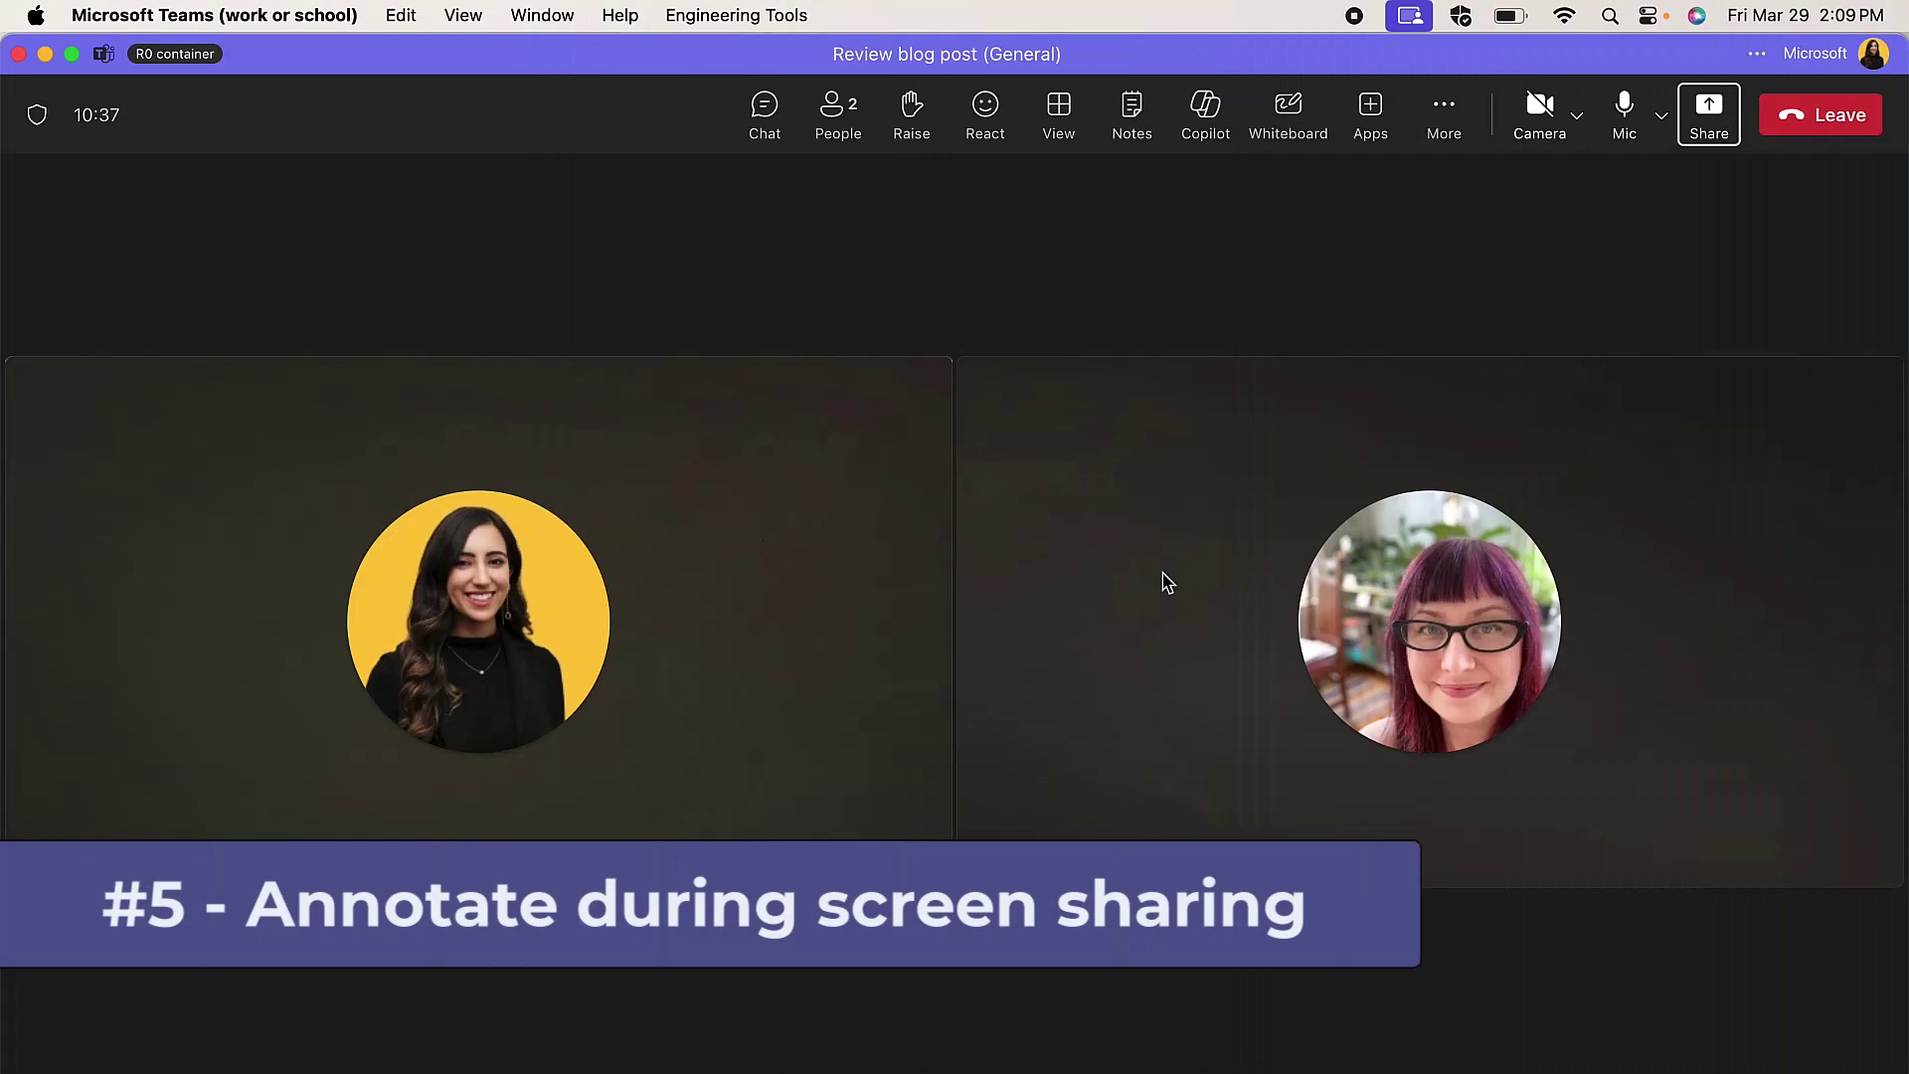
# Step: Share the entire screen in the meeting and start annotating the shared Reimagine Education 2024 blog page
pyautogui.click(1720, 122)
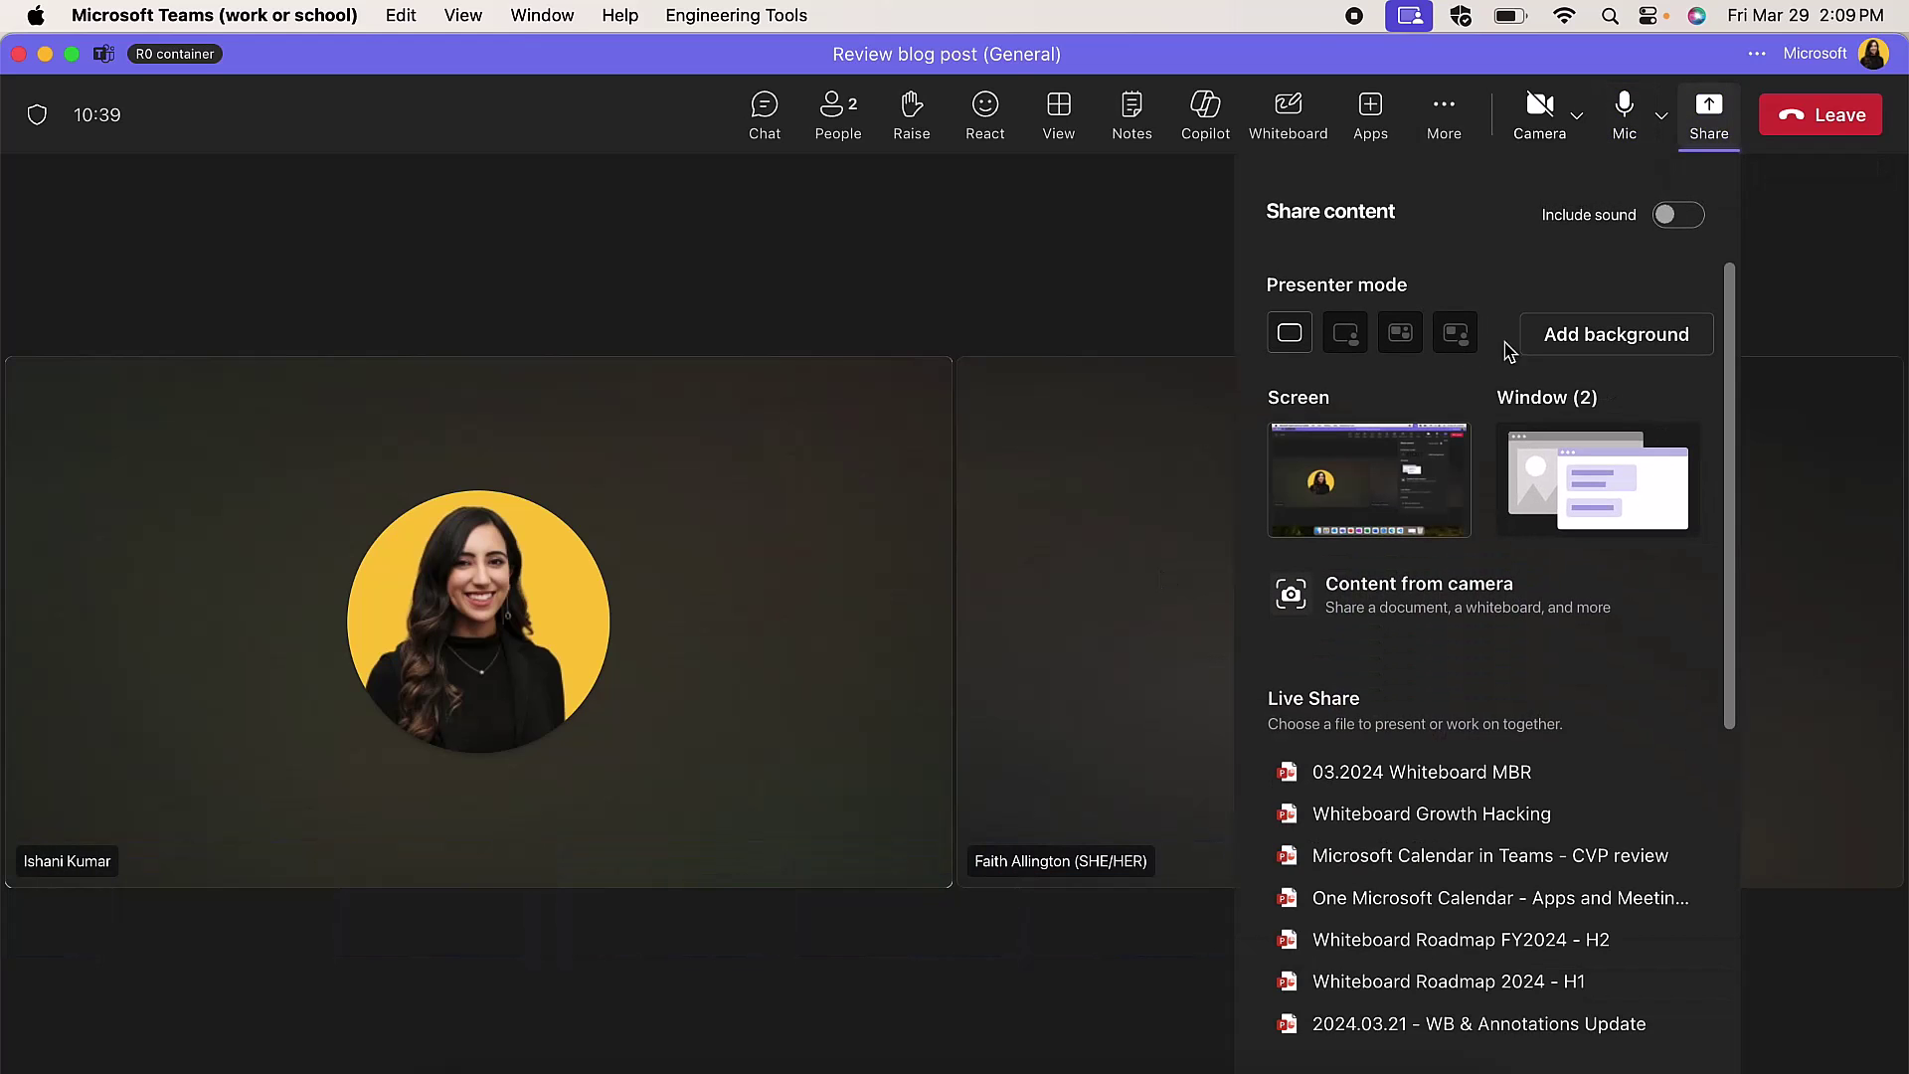
pyautogui.click(1412, 466)
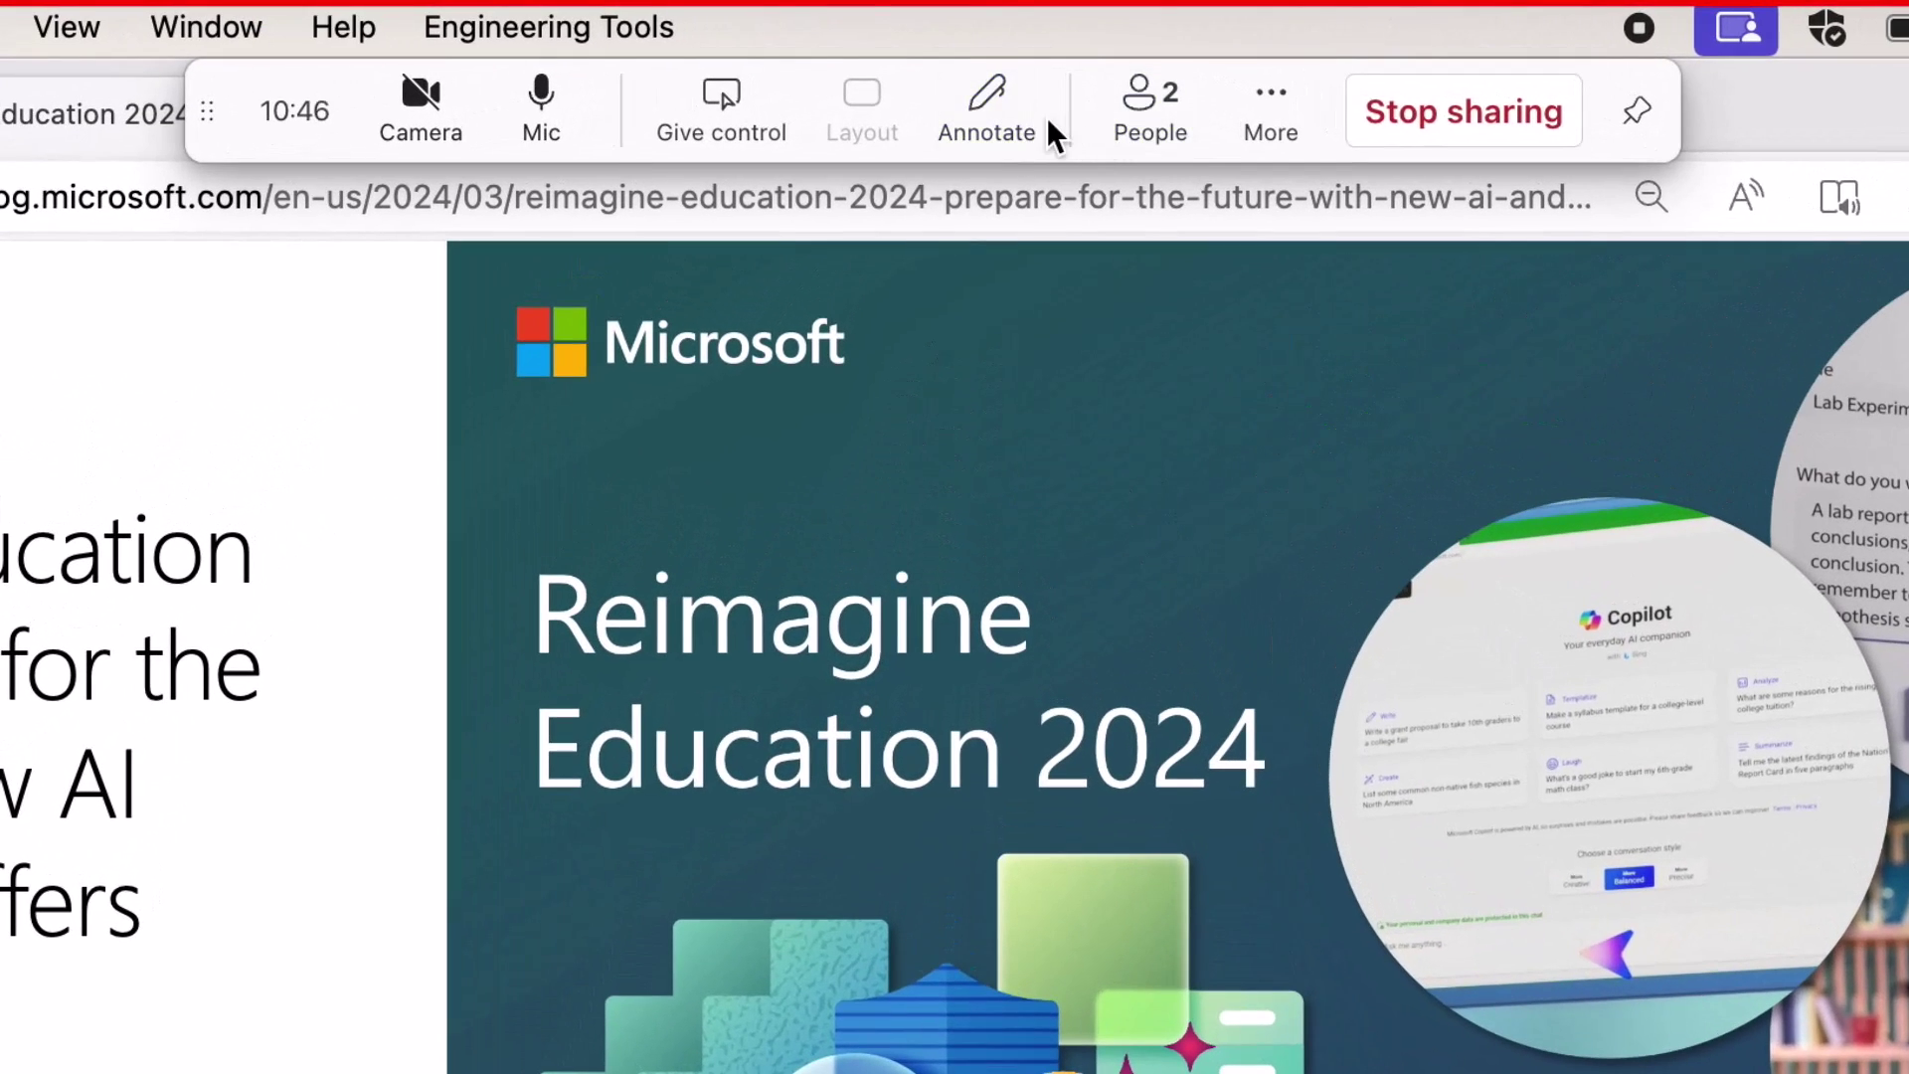
pyautogui.click(994, 106)
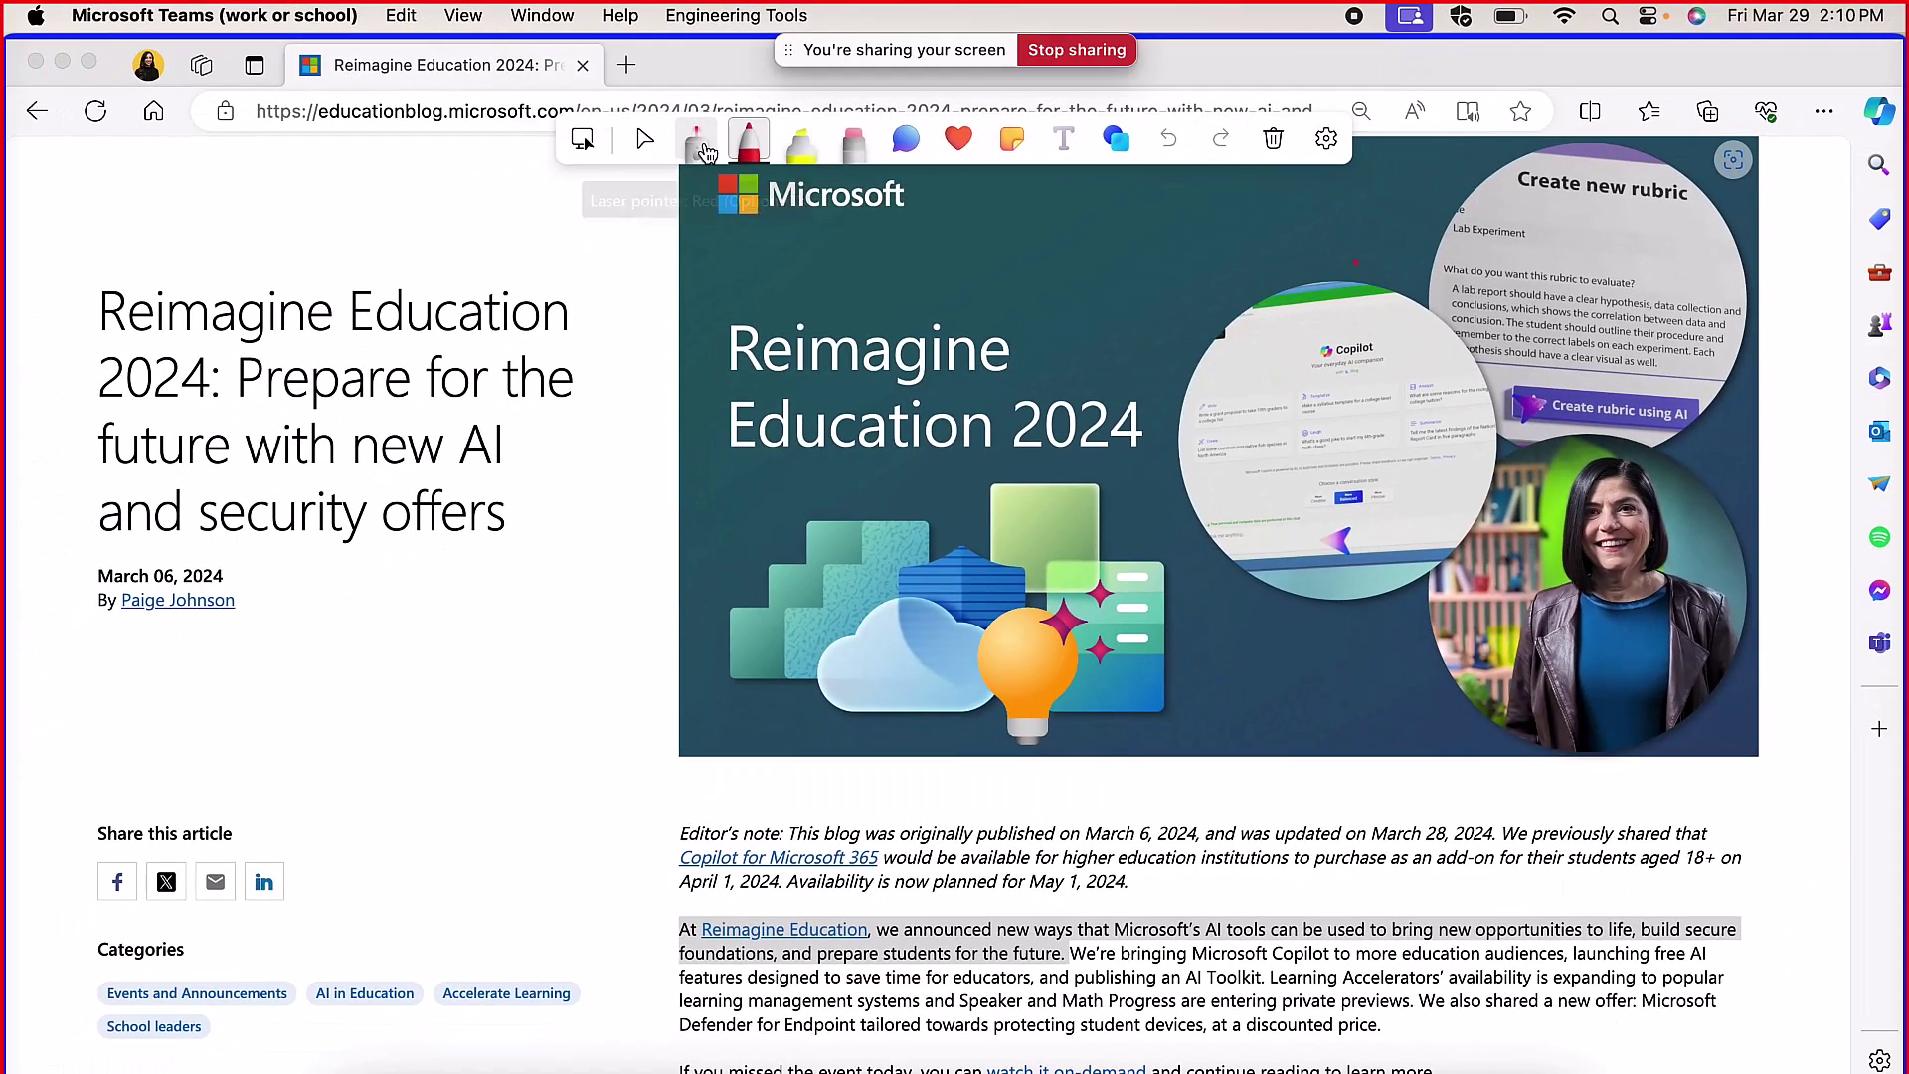
# Step: Point at the area above the article title with the laser pointer and highlight "March 6, 2024" in the editor's note in yellow
pyautogui.click(695, 139)
pyautogui.moveTo(271, 249)
pyautogui.mouseDown()
pyautogui.moveTo(94, 279)
pyautogui.moveTo(41, 487)
pyautogui.moveTo(134, 541)
pyautogui.moveTo(403, 552)
pyautogui.moveTo(616, 497)
pyautogui.moveTo(596, 276)
pyautogui.moveTo(238, 248)
pyautogui.mouseUp()
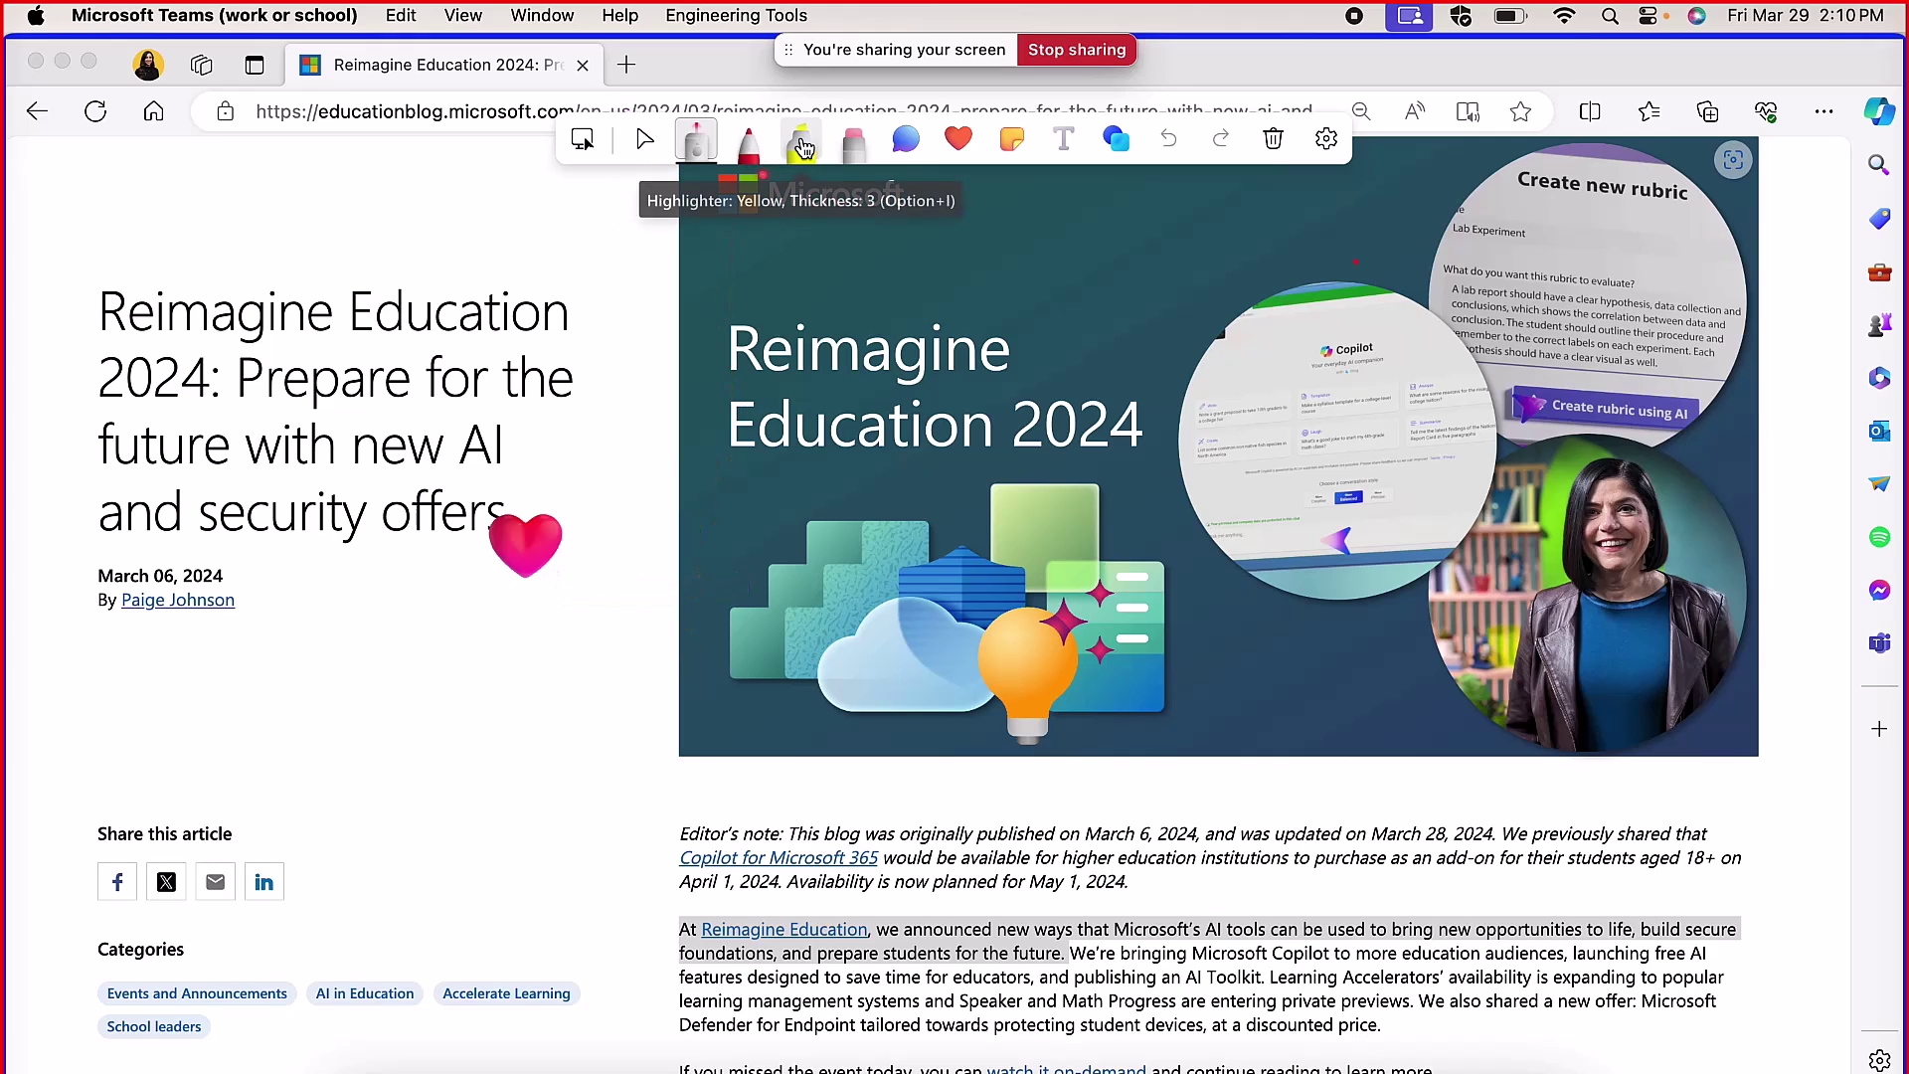
pyautogui.click(802, 146)
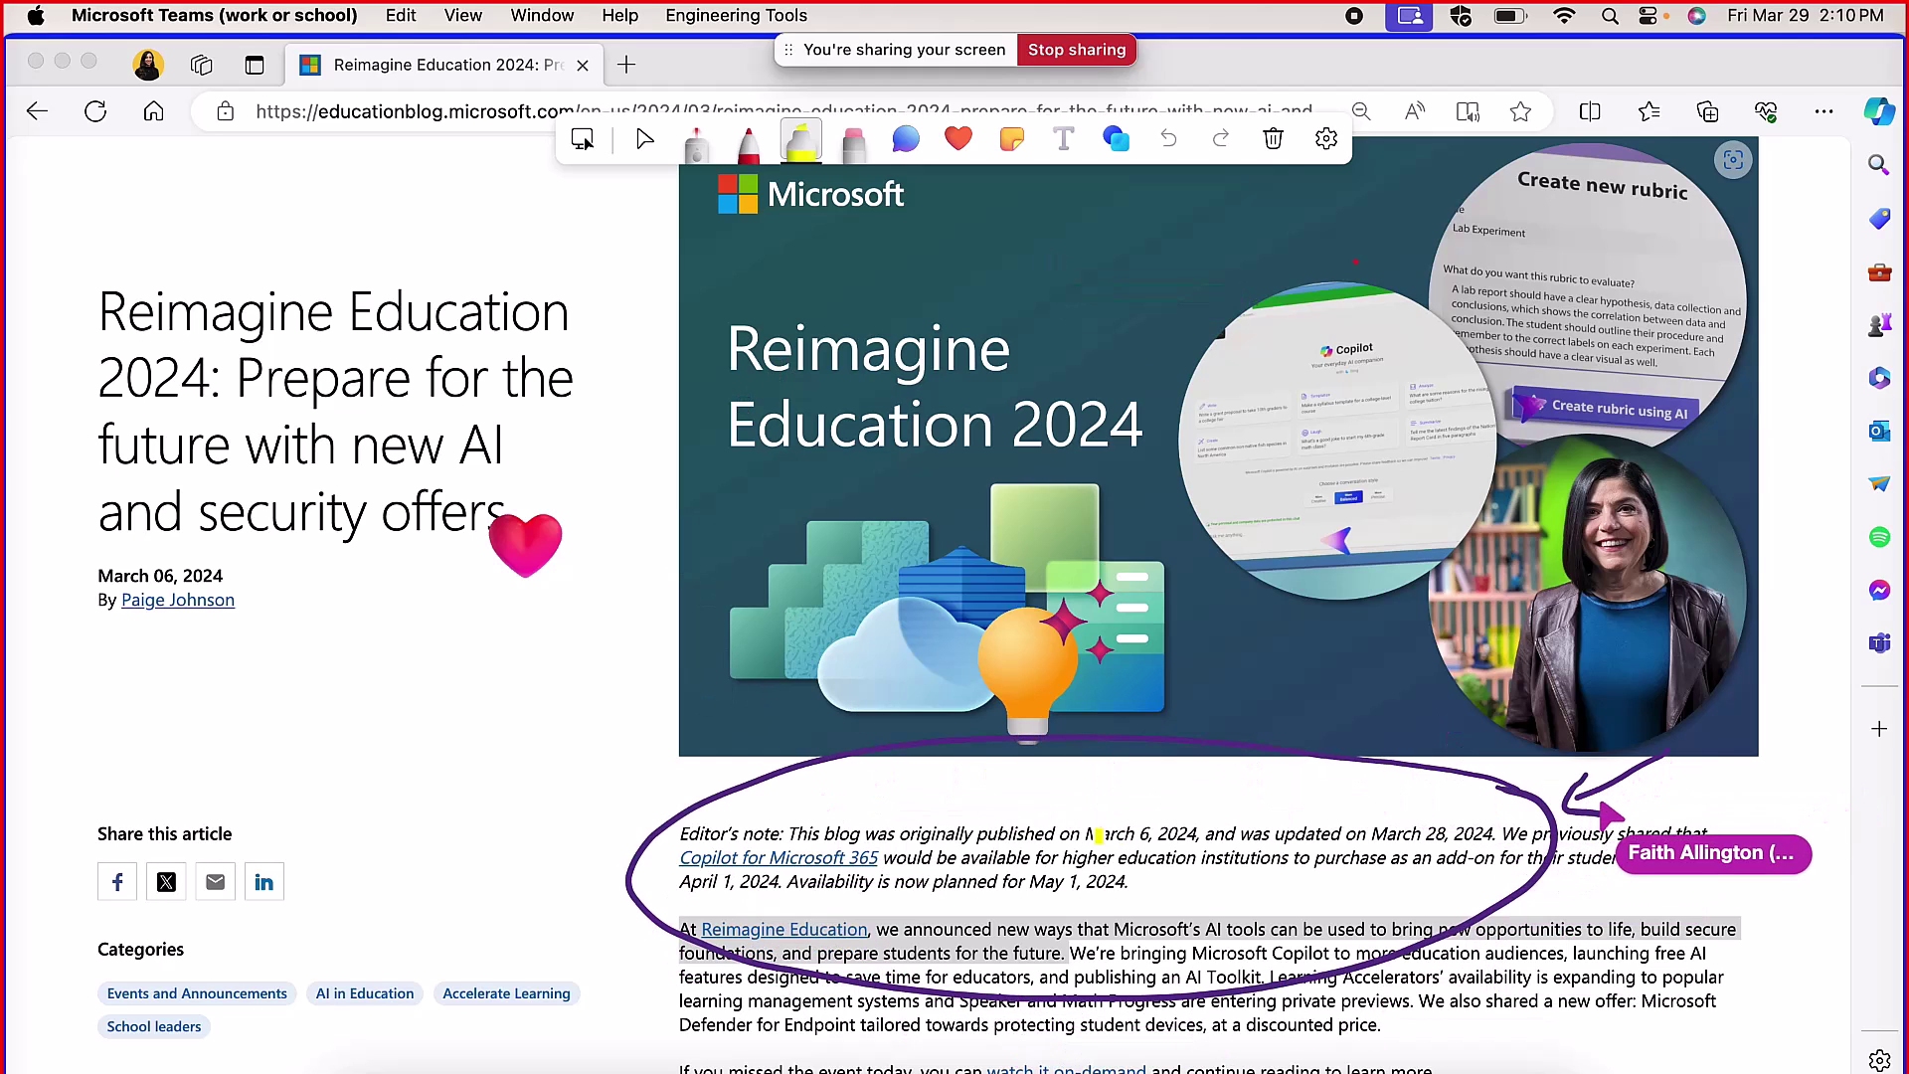
pyautogui.moveTo(1096, 835); pyautogui.dragTo(1208, 833)
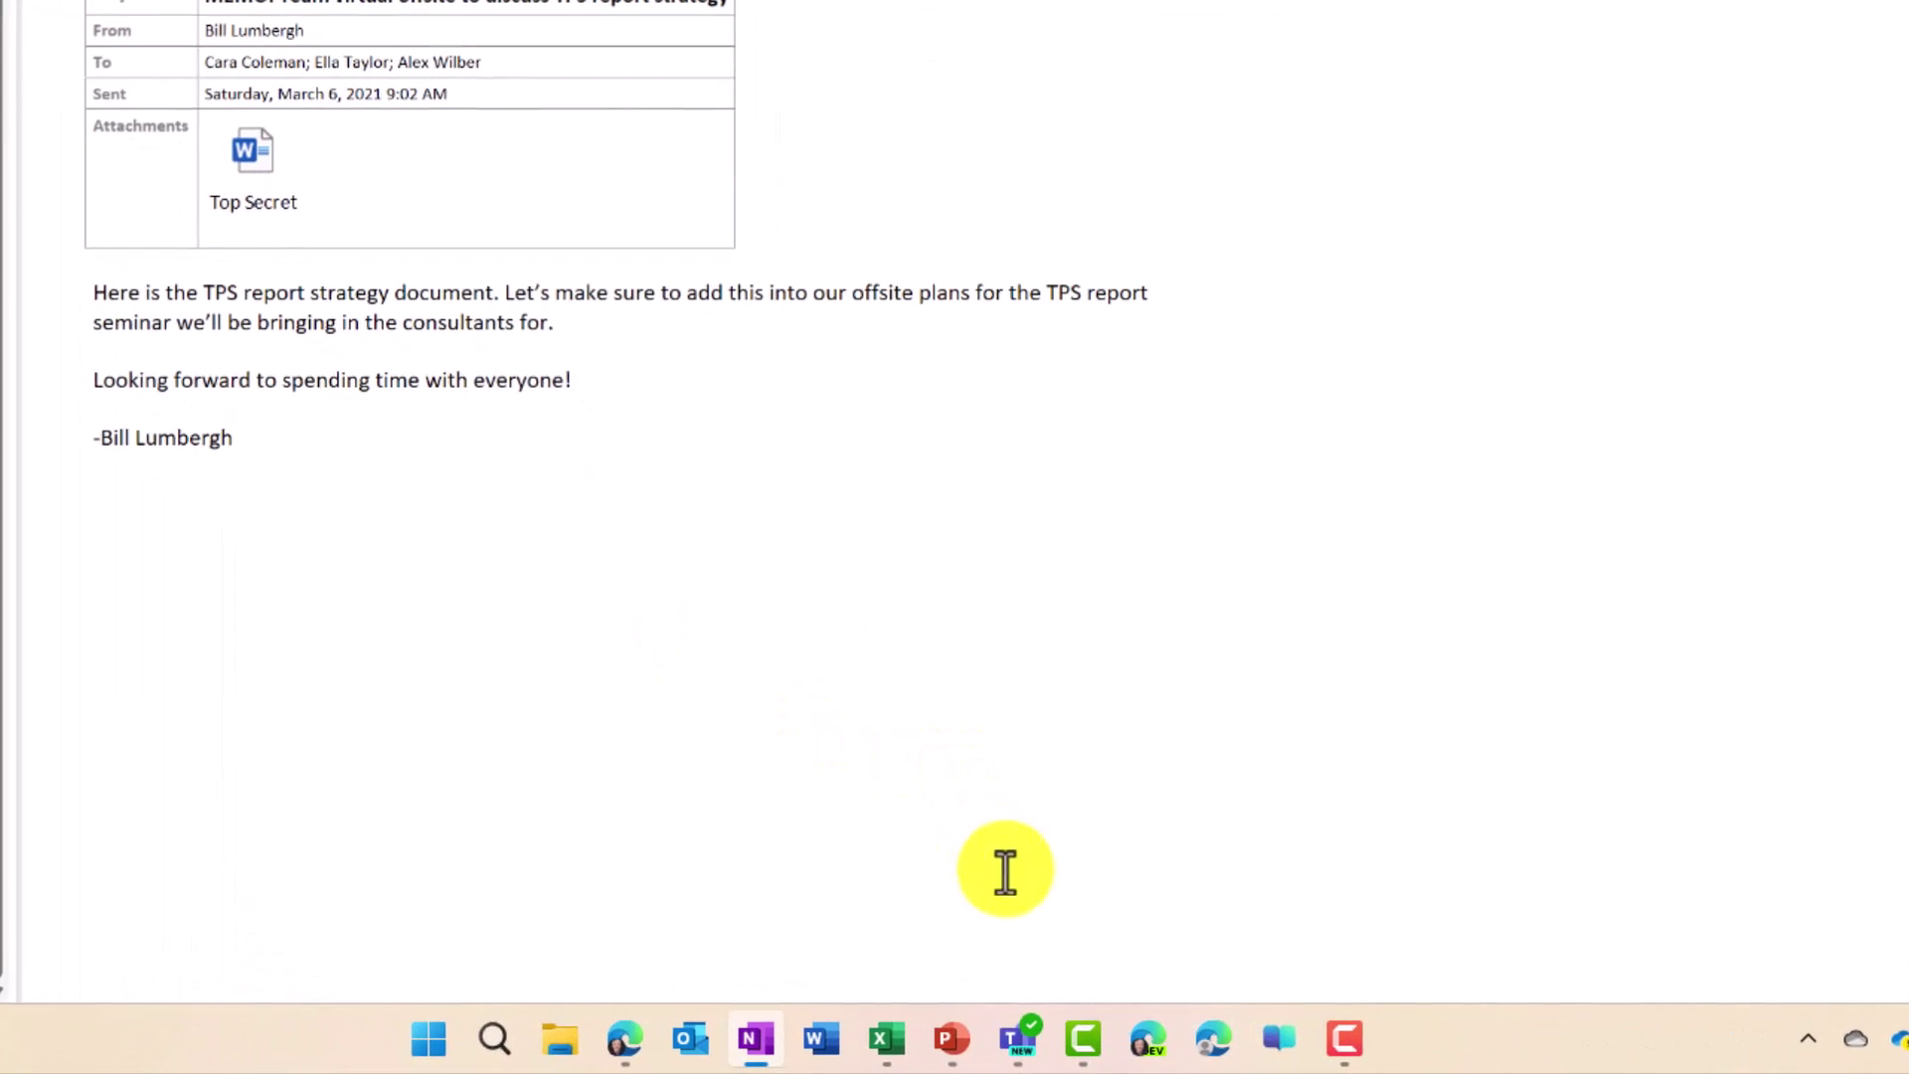
# Step: Set the Teams presence status to Do not disturb directly from the Windows taskbar
pyautogui.click(1016, 1046)
pyautogui.rightClick(1019, 1049)
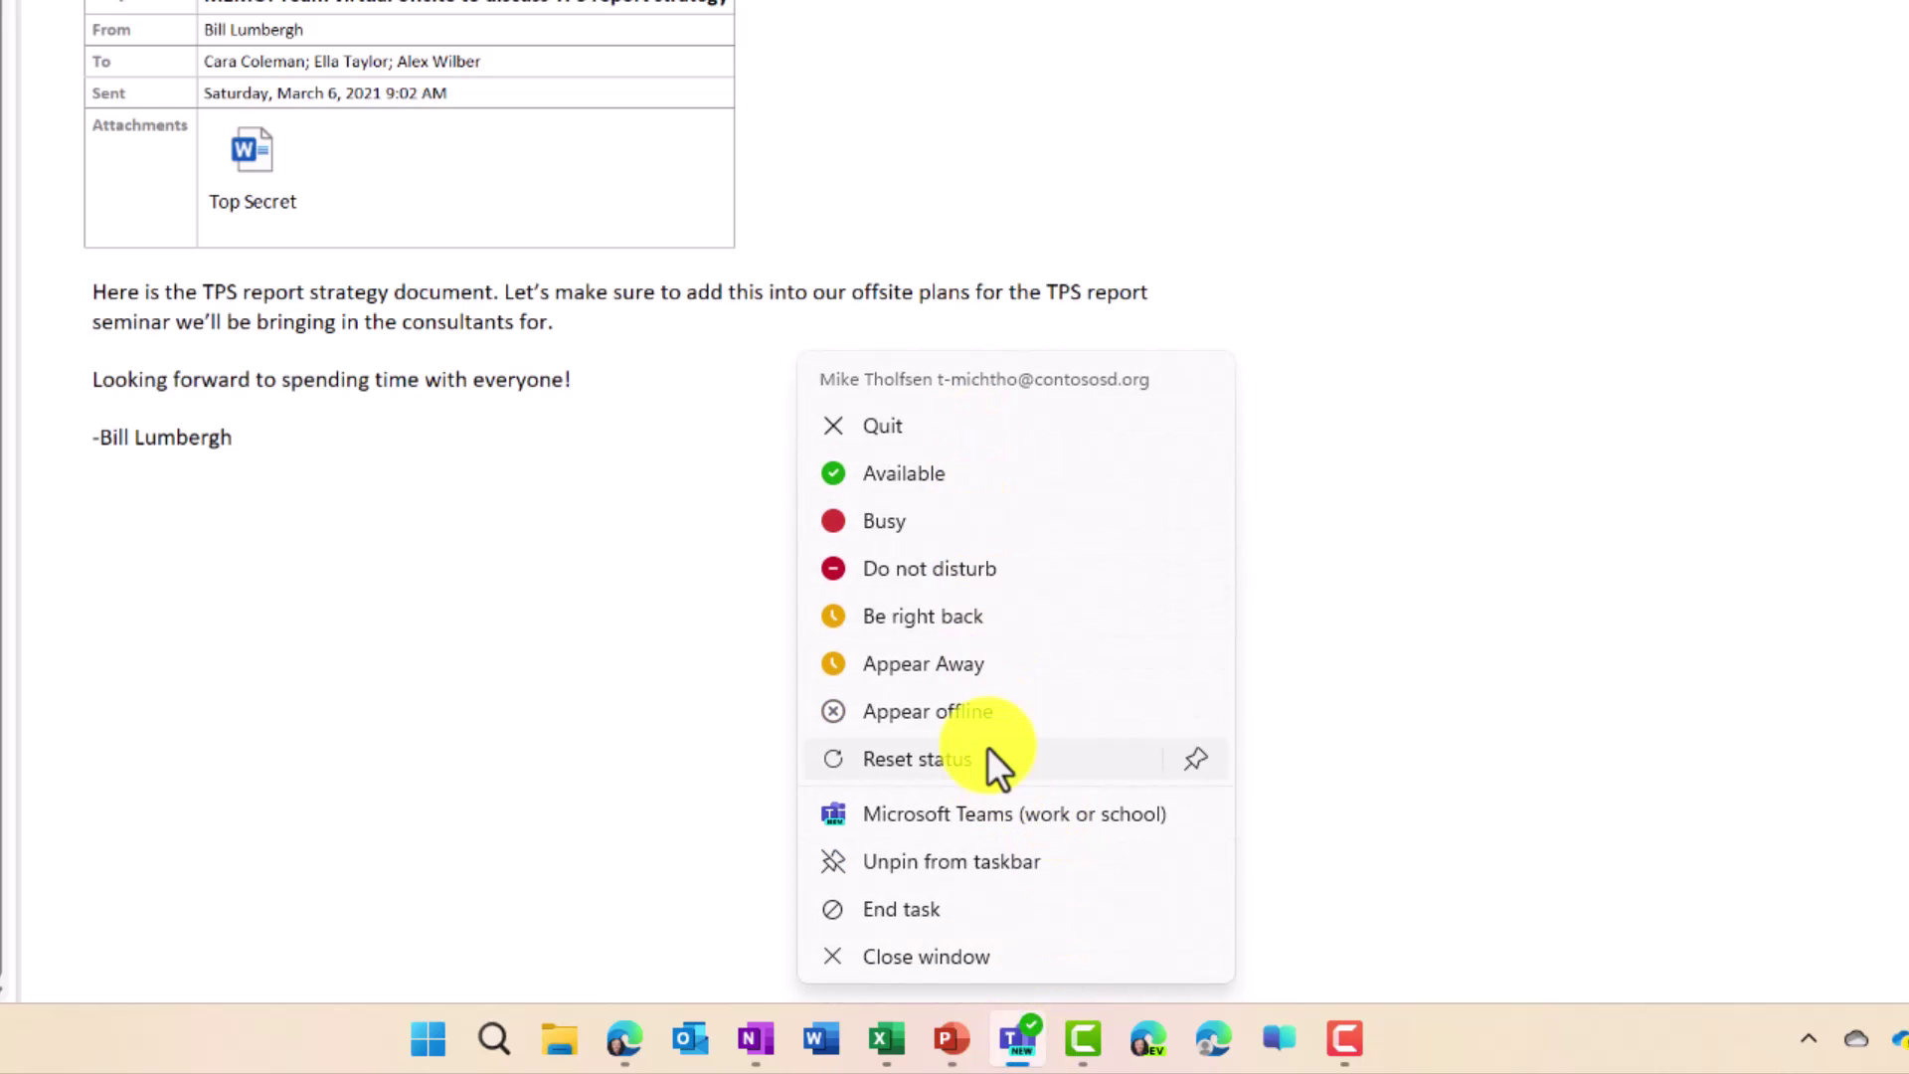
pyautogui.click(975, 571)
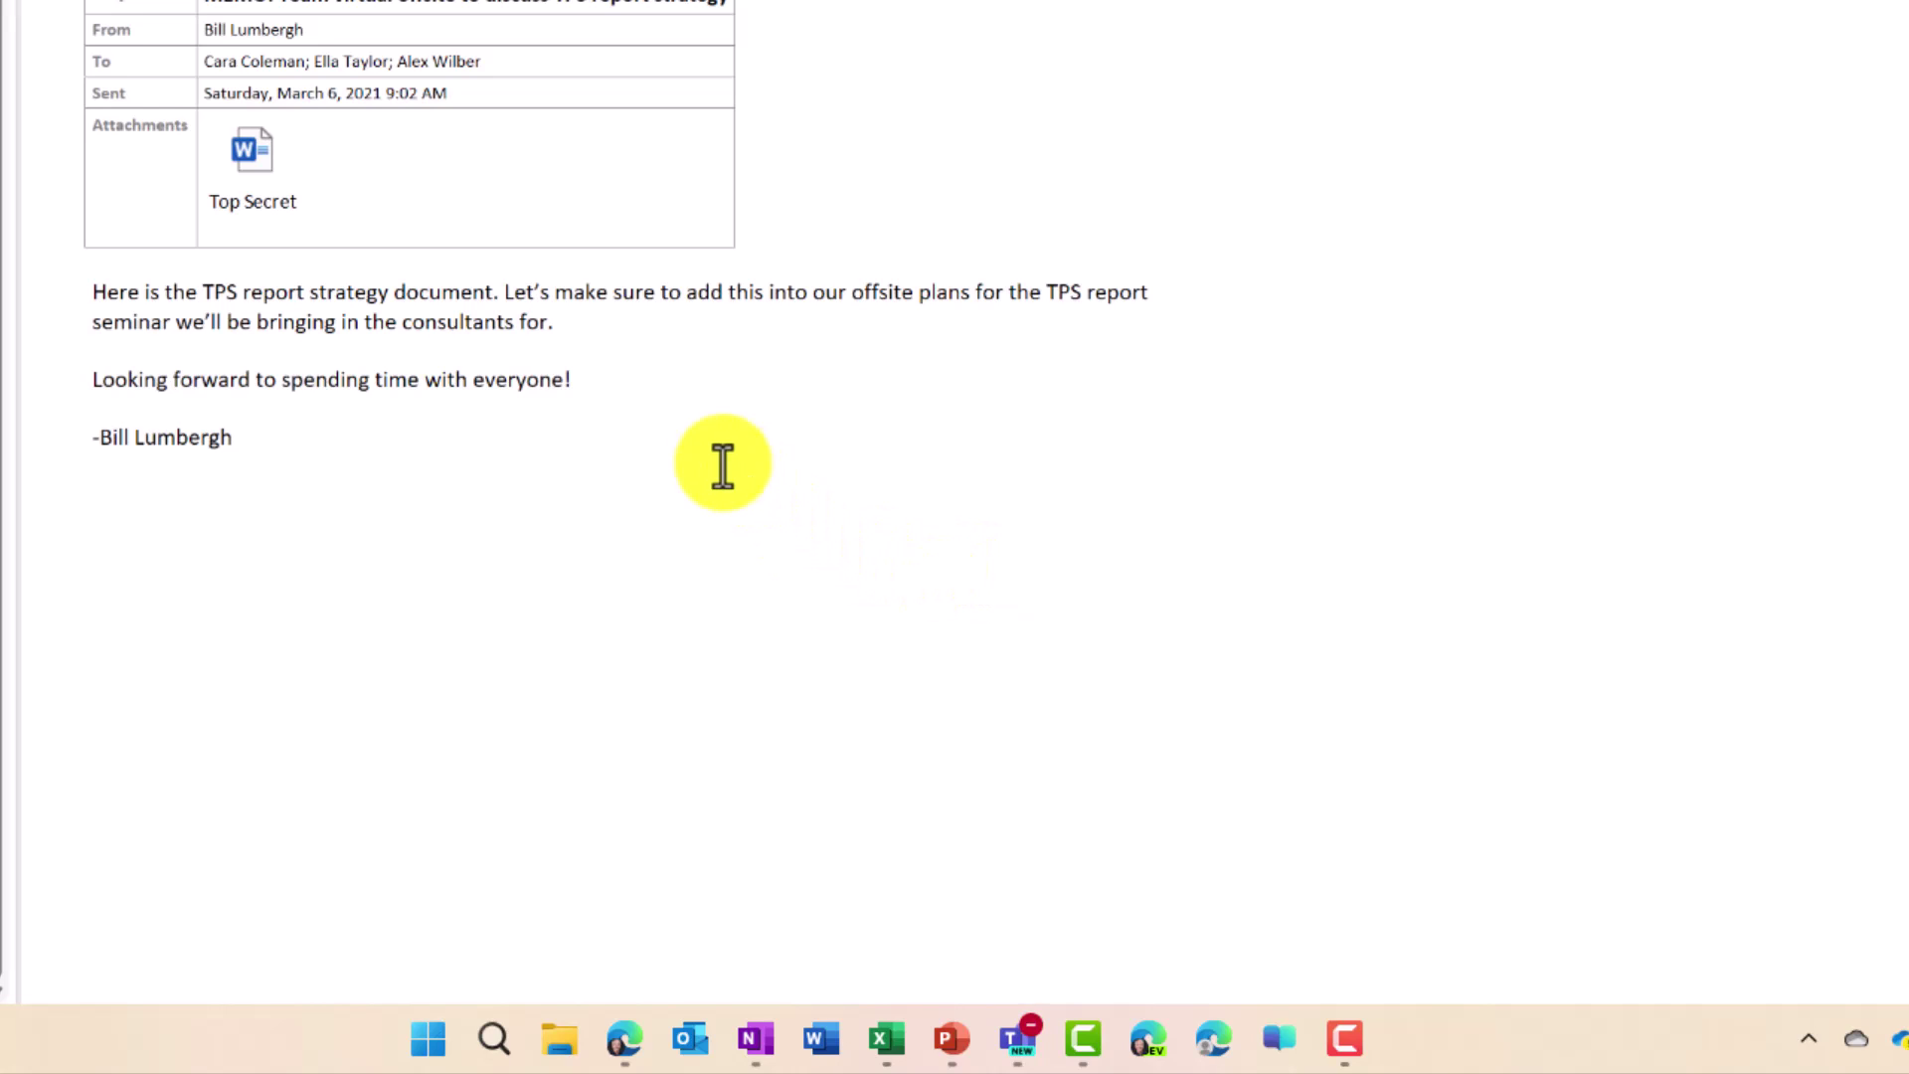
# Step: Reopen the Teams presence status choices from the Windows taskbar
pyautogui.rightClick(1022, 1044)
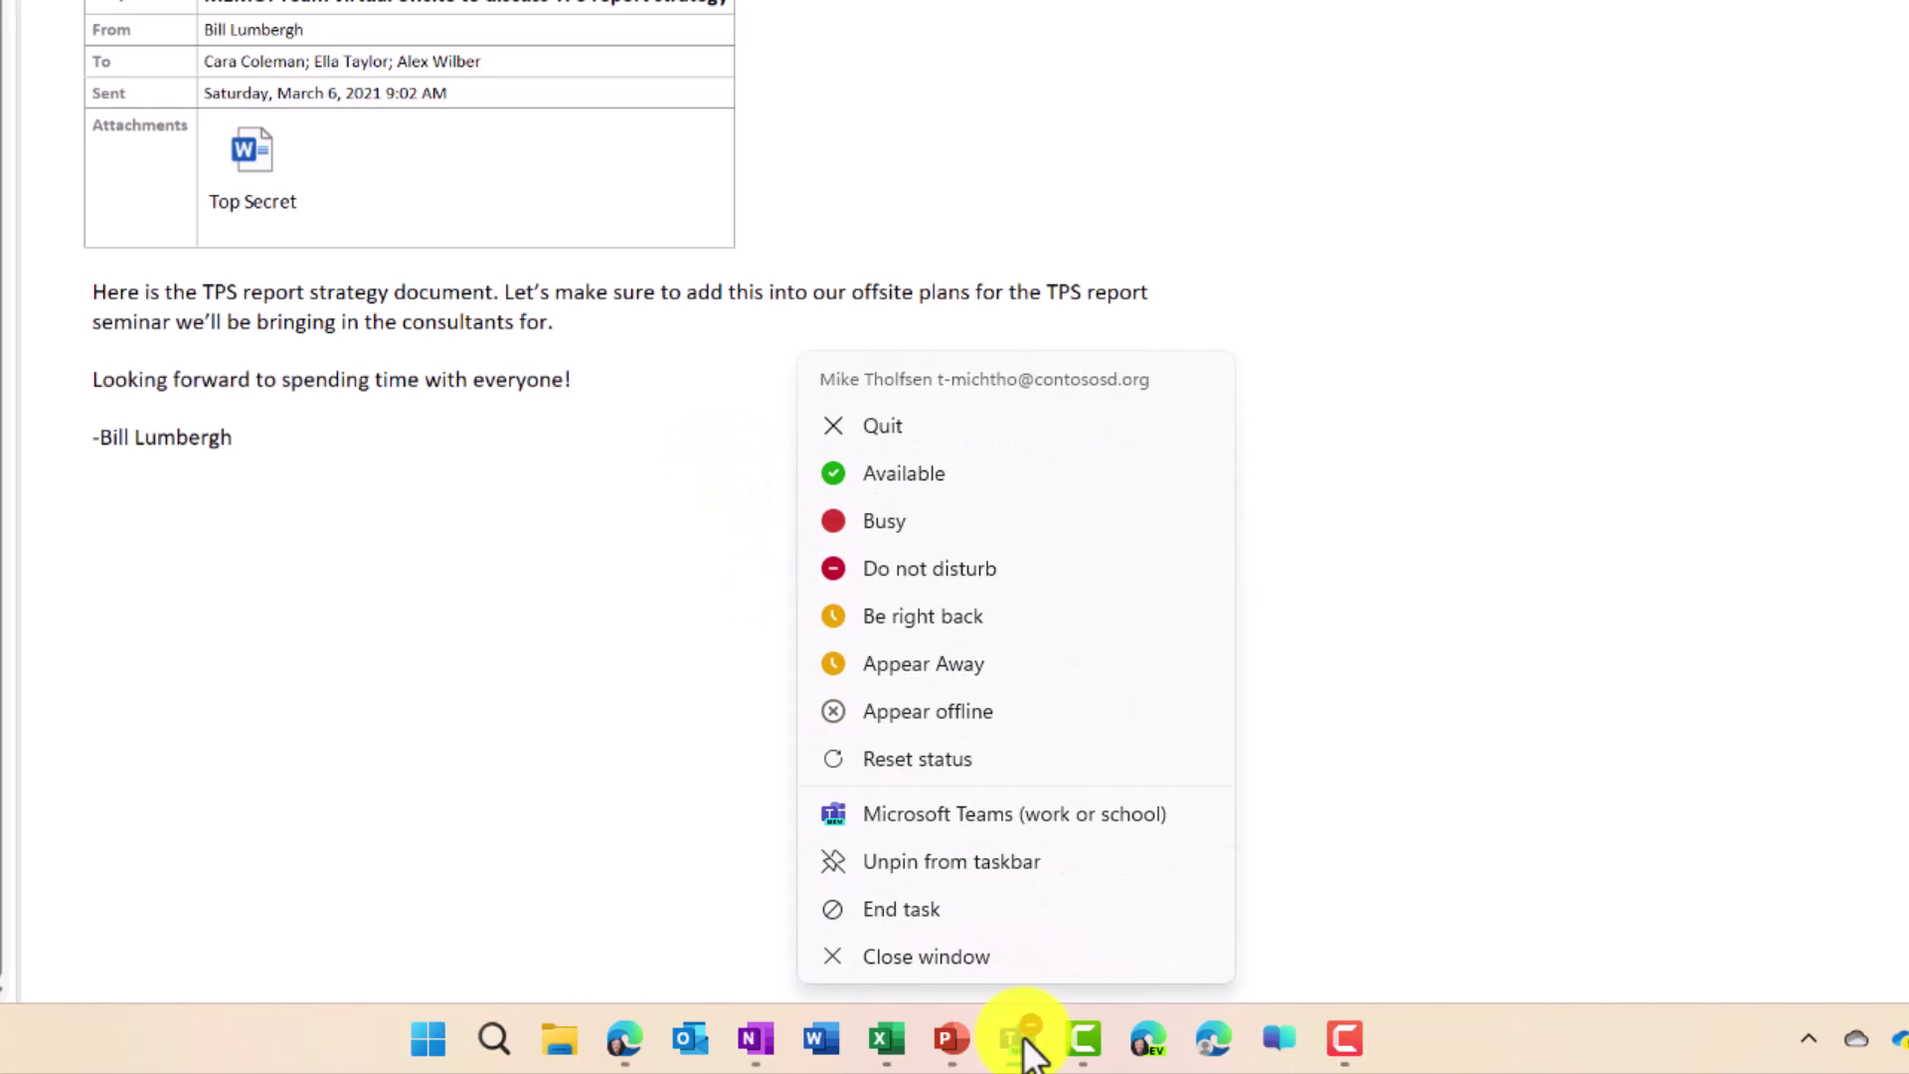